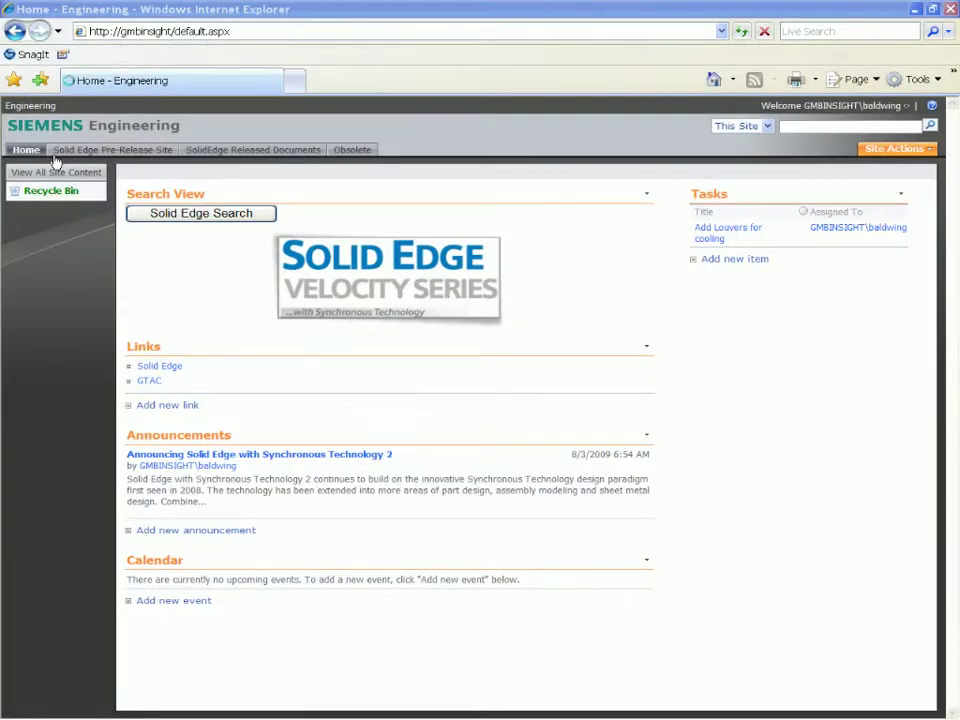
# Step: Open drawing 63315125 from the Pre-Release site's DWG library in the Engineering Viewer
pyautogui.click(133, 150)
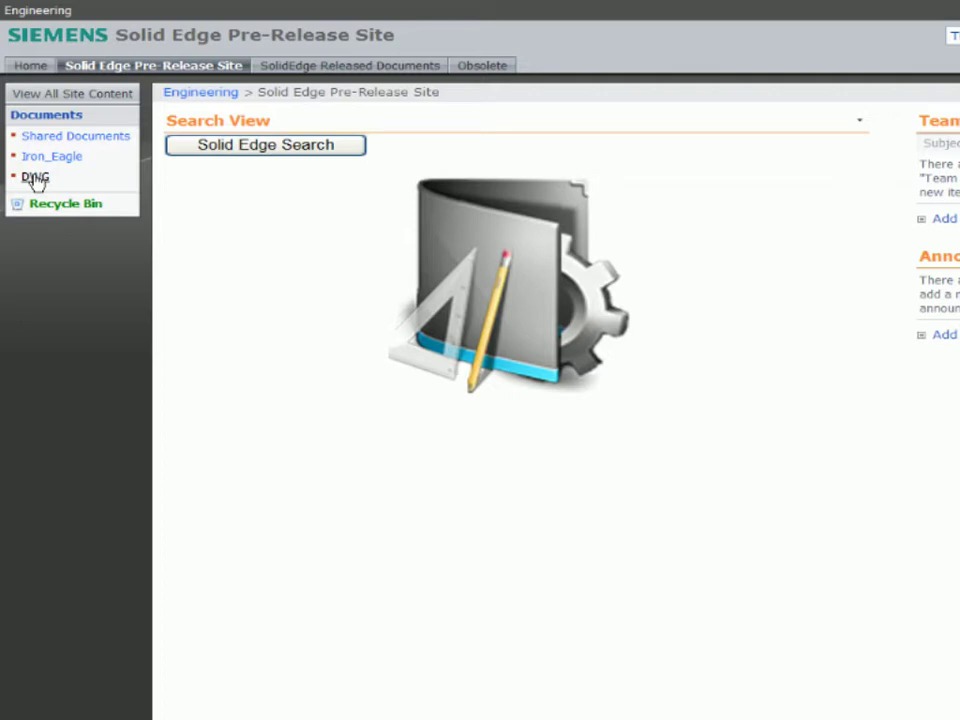
pyautogui.click(35, 177)
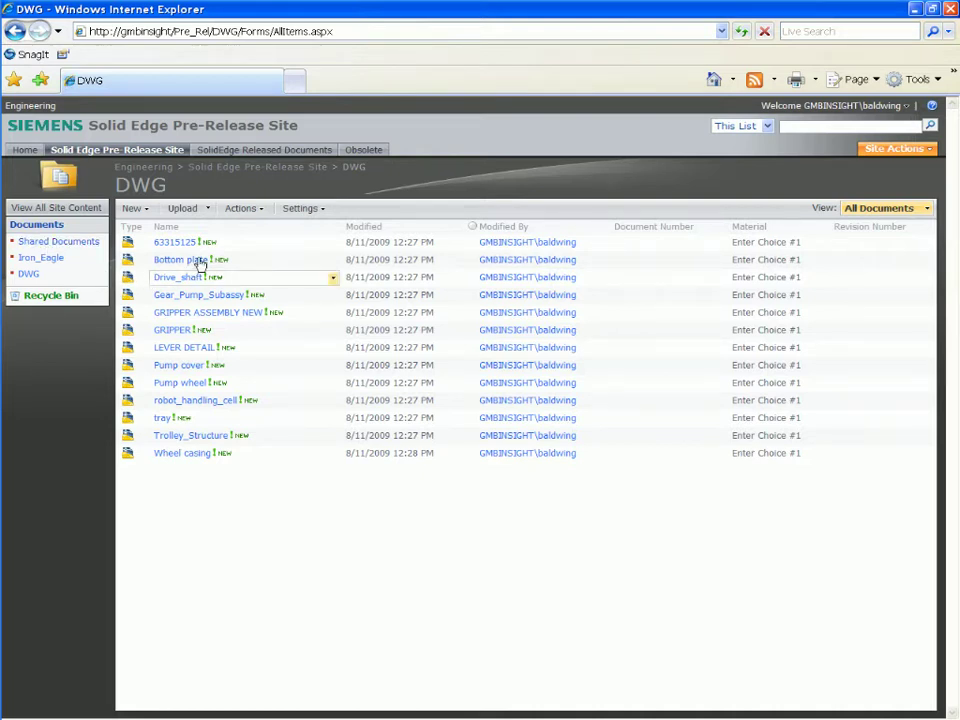
pyautogui.click(335, 245)
pyautogui.click(266, 261)
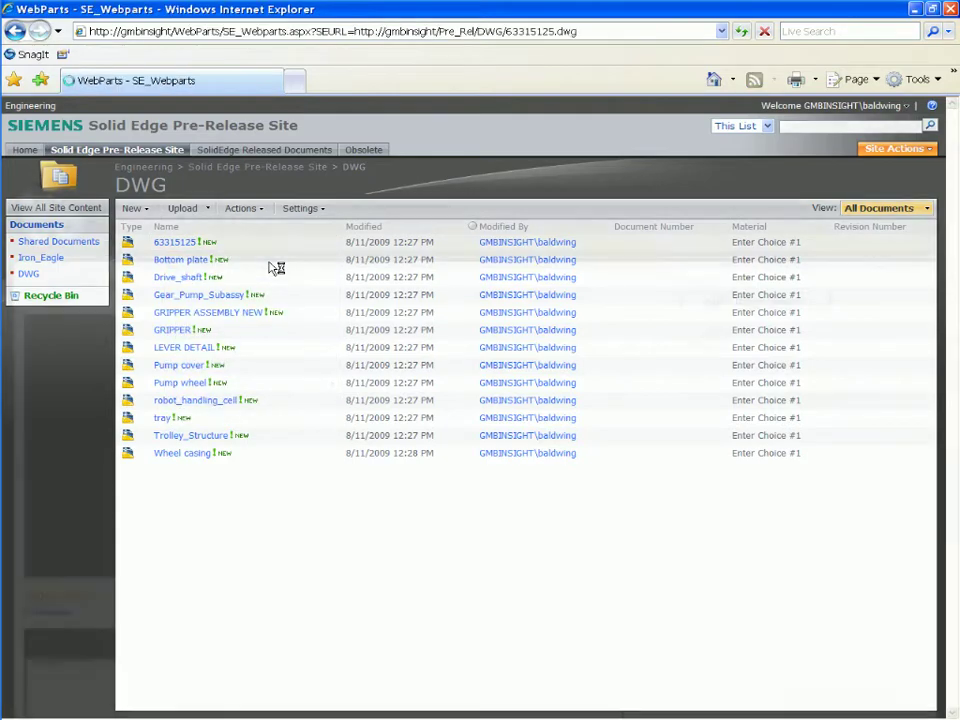
# Step: Examine the 63315125 clevis drawing's views, dimensions and title block up close
pyautogui.scroll(5, 418, 341)
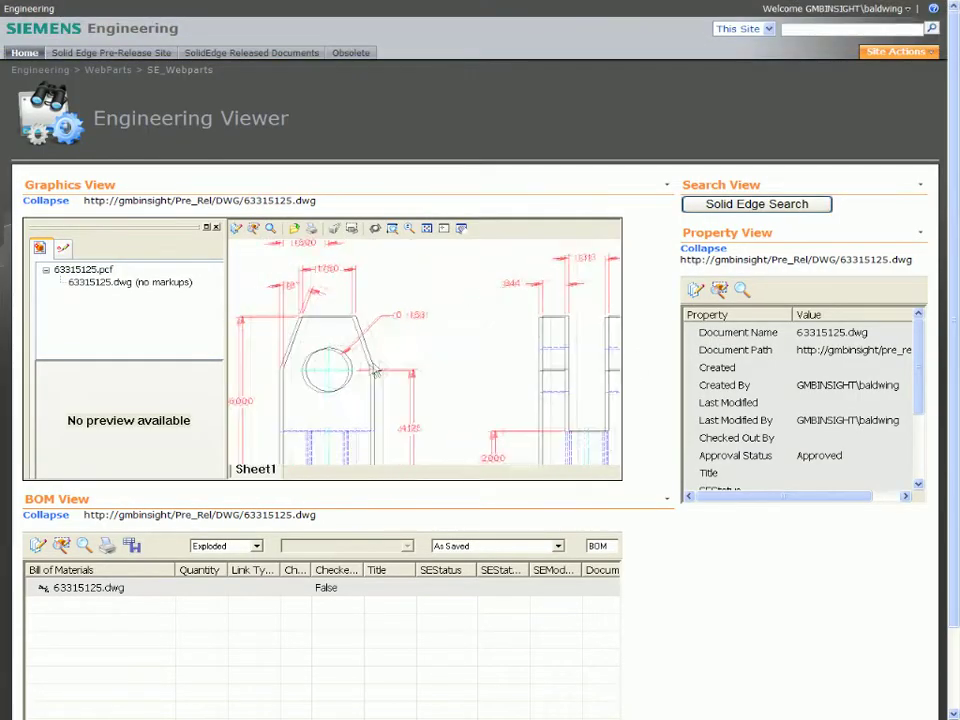
pyautogui.scroll(4, 412, 379)
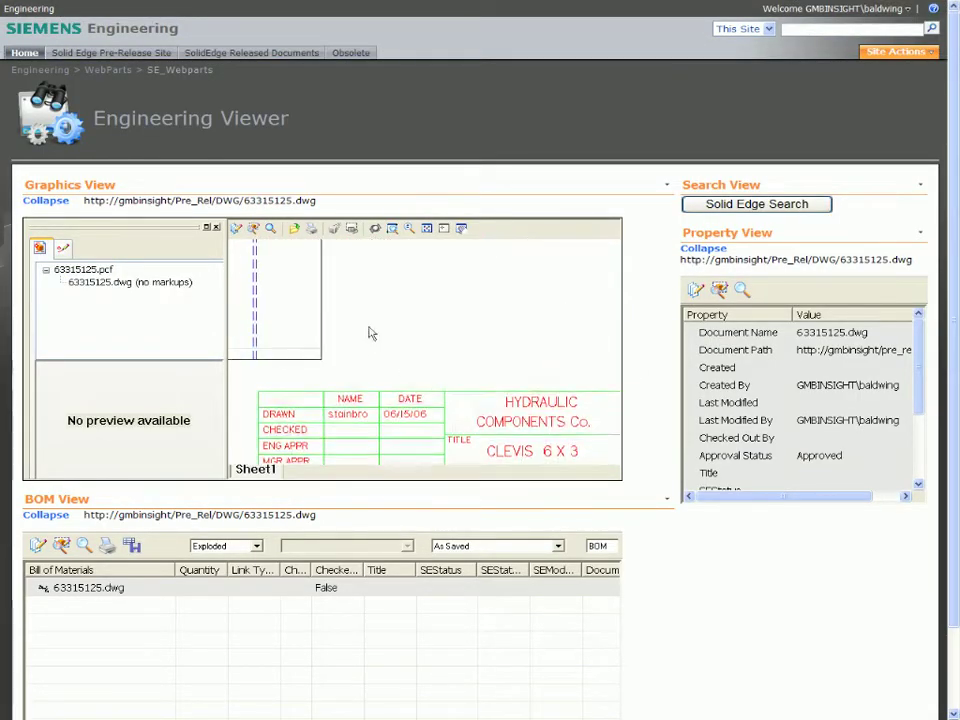
pyautogui.moveTo(361, 286); pyautogui.dragTo(568, 426)
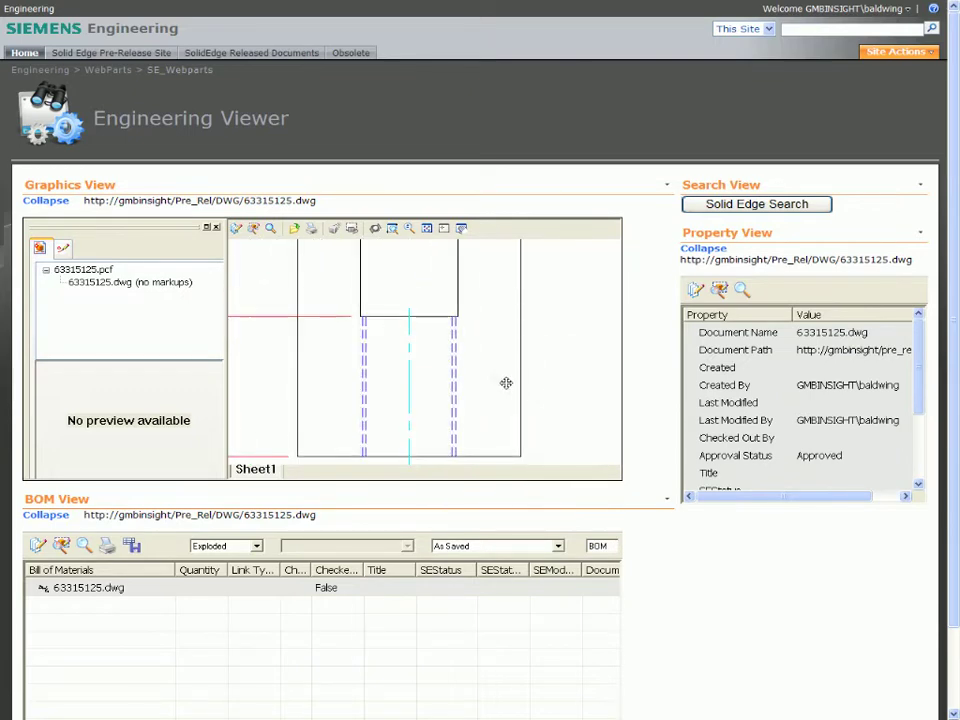
pyautogui.scroll(-3, 497, 378)
pyautogui.scroll(-2, 497, 378)
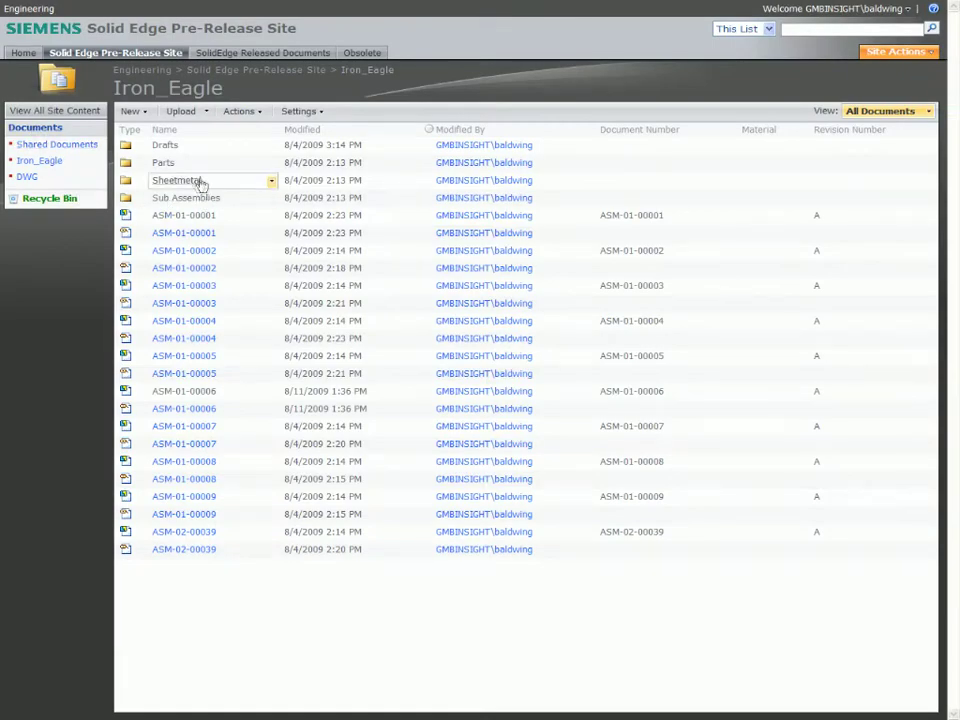
# Step: Browse the Sheetmetal folder of the Iron_Eagle library, checking the documents' numbers, materials and revisions
pyautogui.click(185, 181)
pyautogui.scroll(-10, 240, 428)
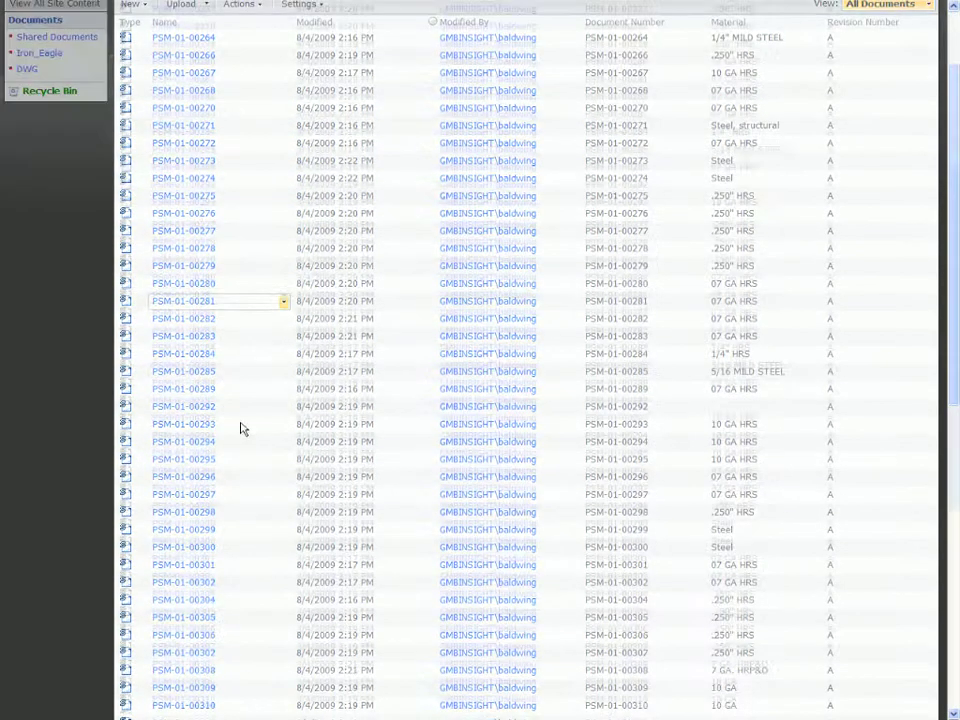
pyautogui.scroll(10, 240, 428)
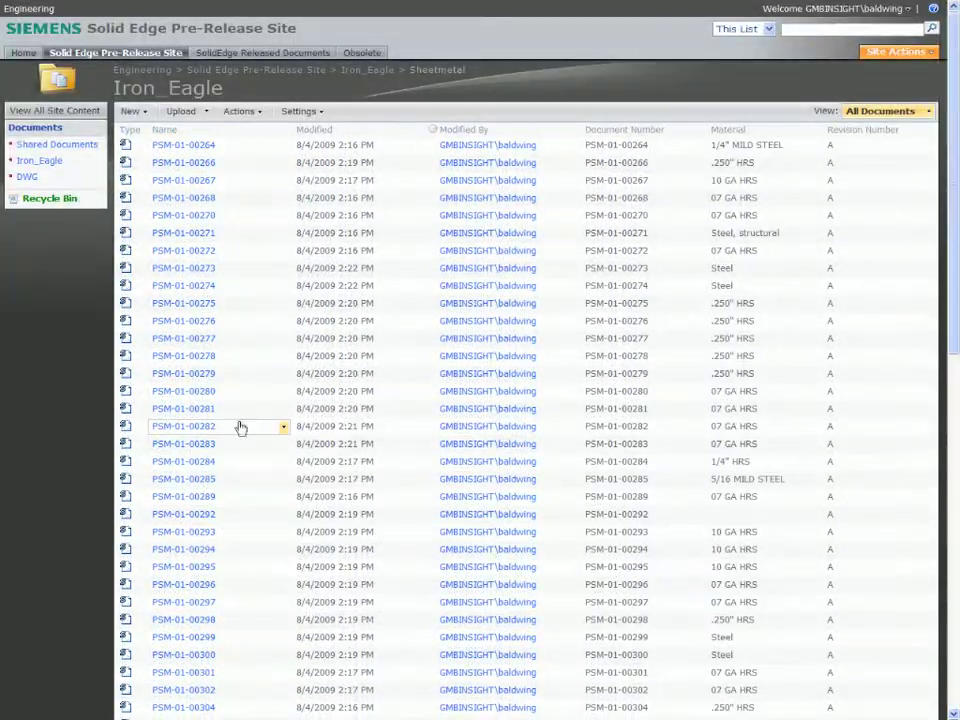
# Step: Open the "Add Louvers for cooling" task from the site's home page, copy ASM-01-00006 from its description and close the task
pyautogui.click(24, 53)
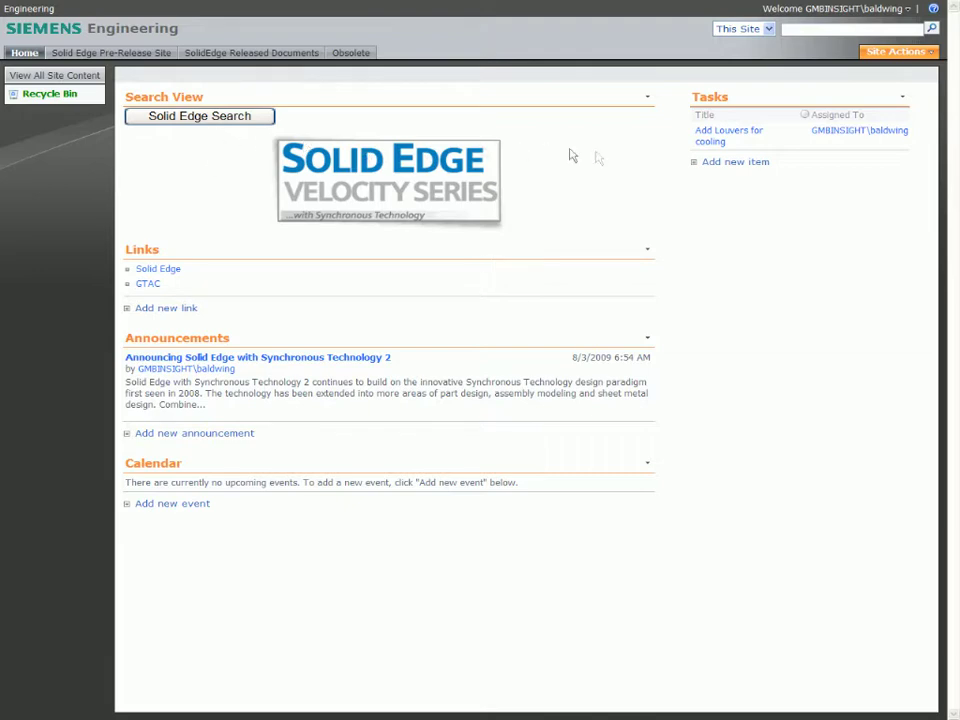
pyautogui.click(722, 138)
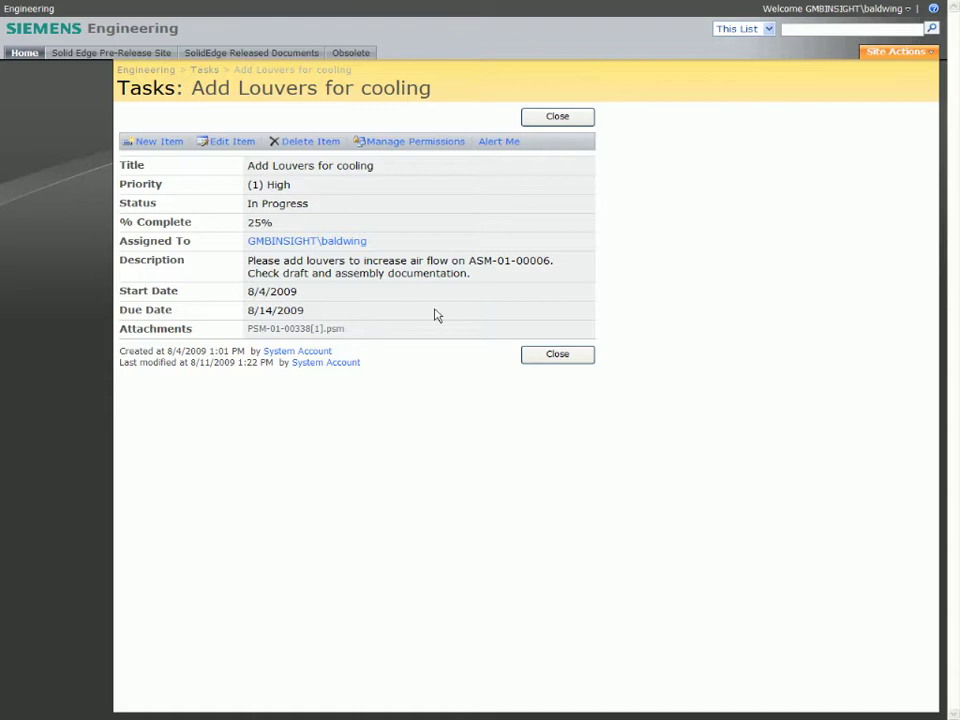
pyautogui.moveTo(469, 260); pyautogui.dragTo(550, 261)
pyautogui.rightClick(506, 264)
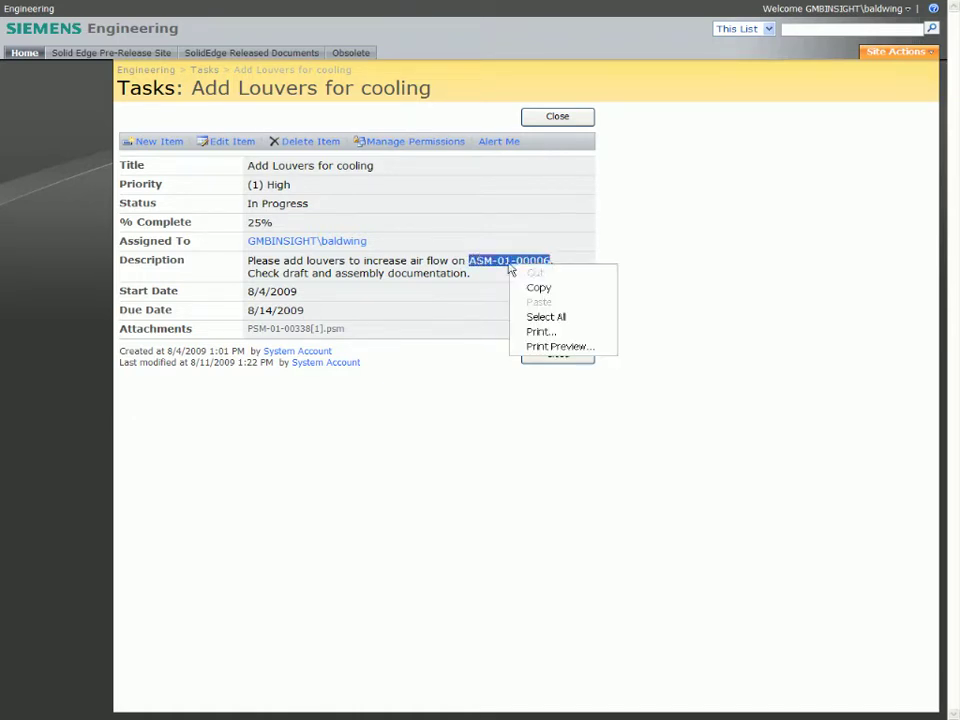
pyautogui.click(538, 285)
pyautogui.click(548, 356)
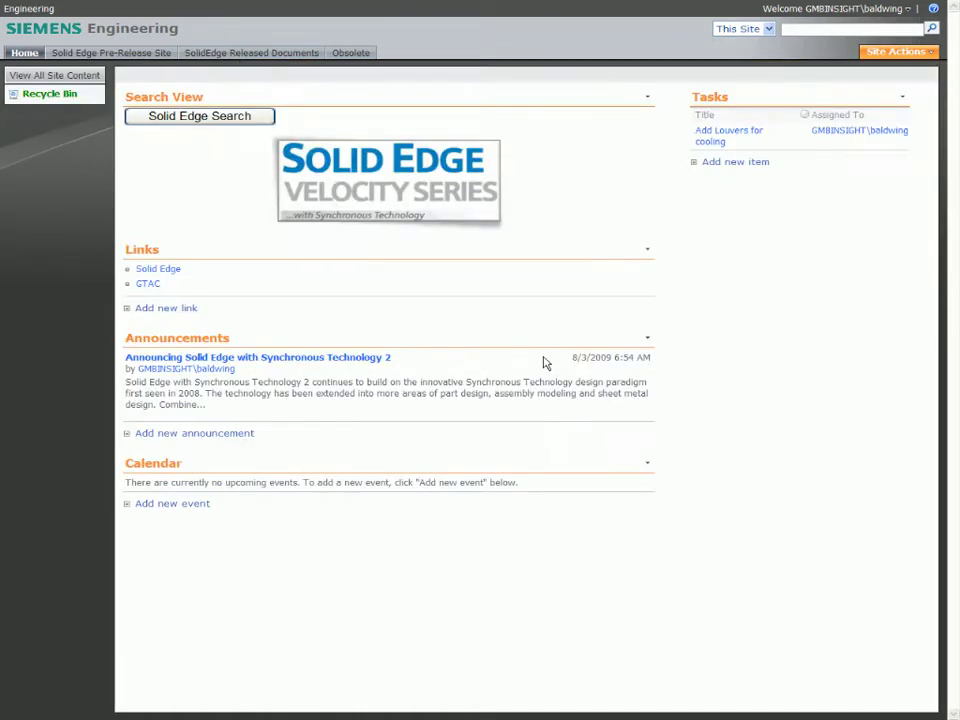
# Step: Run a Solid Edge Search for documents whose filename contains ASM-01-00006*.*, using the copied assembly number
pyautogui.click(156, 118)
pyautogui.click(400, 192)
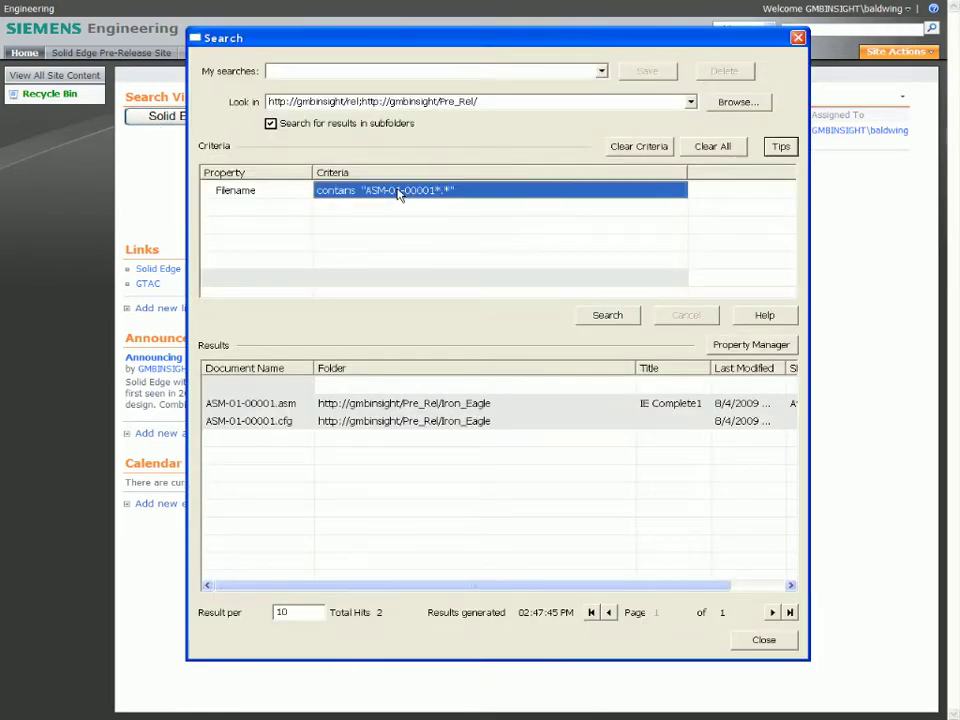
pyautogui.rightClick(400, 192)
pyautogui.click(443, 229)
pyautogui.click(409, 195)
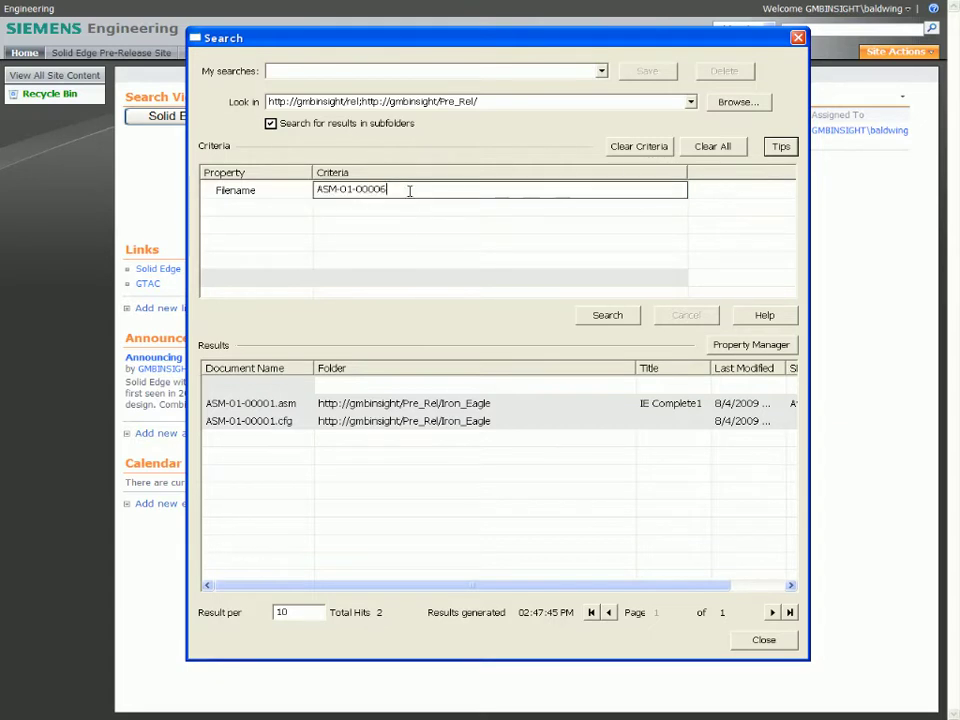
pyautogui.write('*.*')
pyautogui.press('Return')
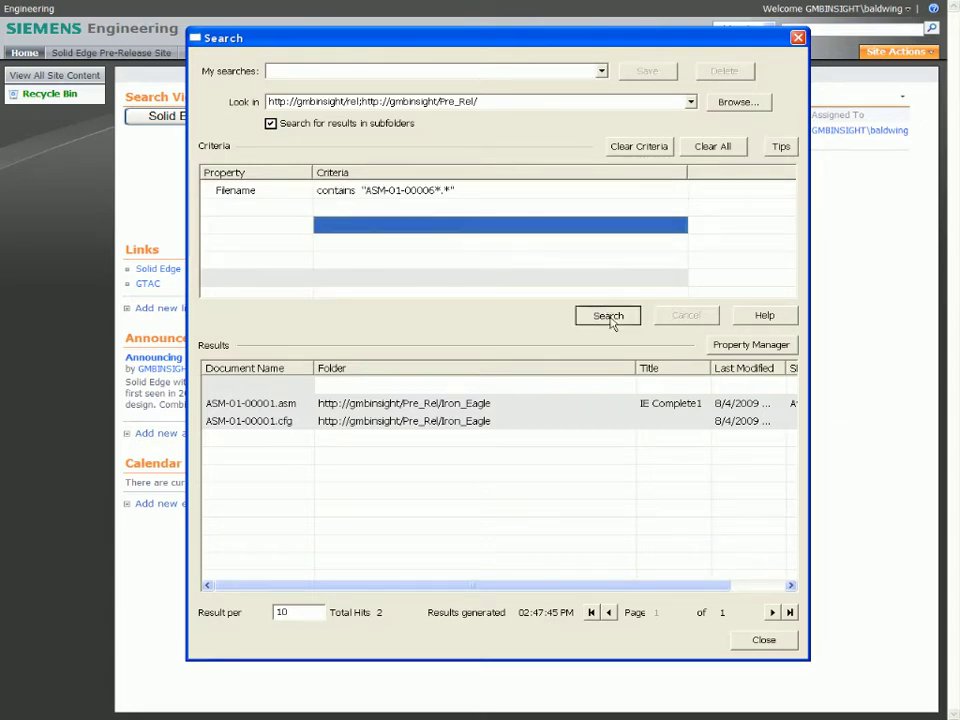
pyautogui.click(608, 318)
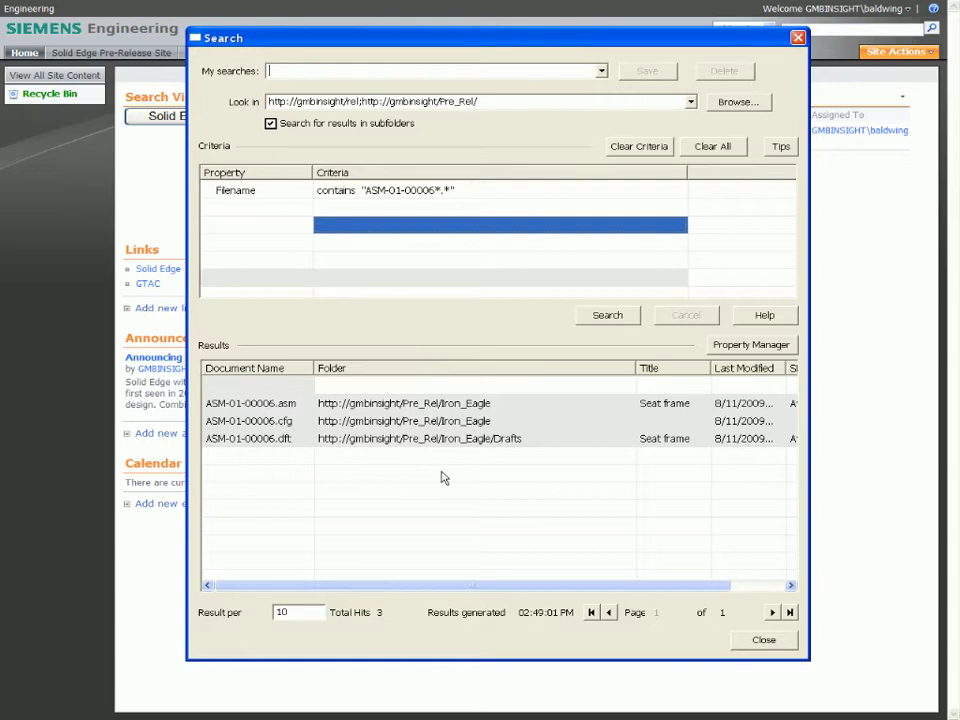
# Step: Open the found draft ASM-01-00006.dft in the dashboard and look closely at its seat frame drawing
pyautogui.click(252, 439)
pyautogui.rightClick(251, 444)
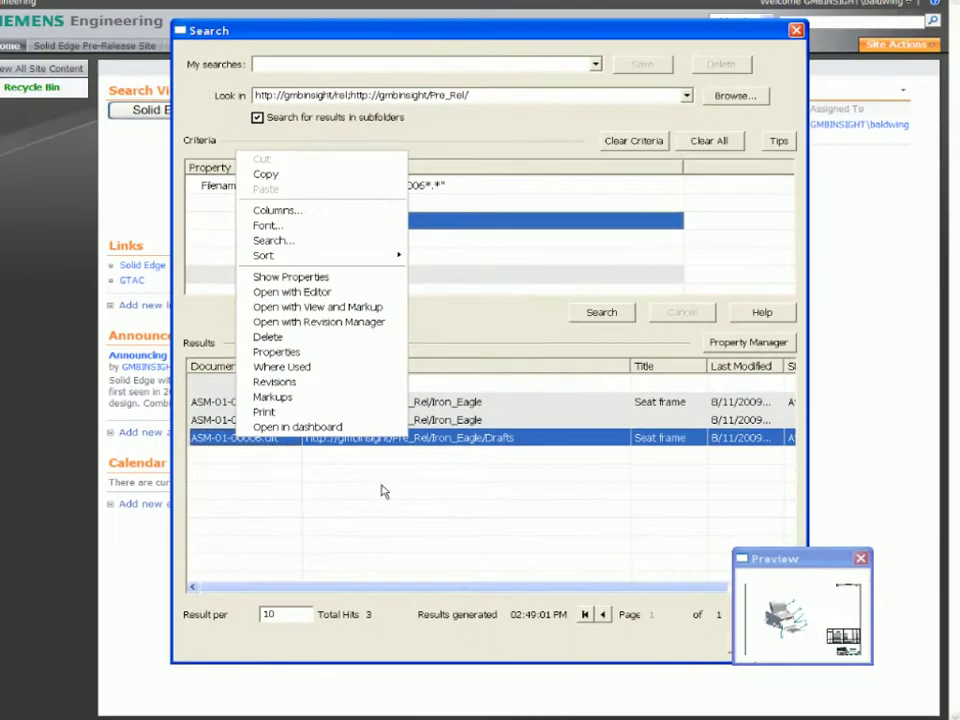
pyautogui.click(339, 430)
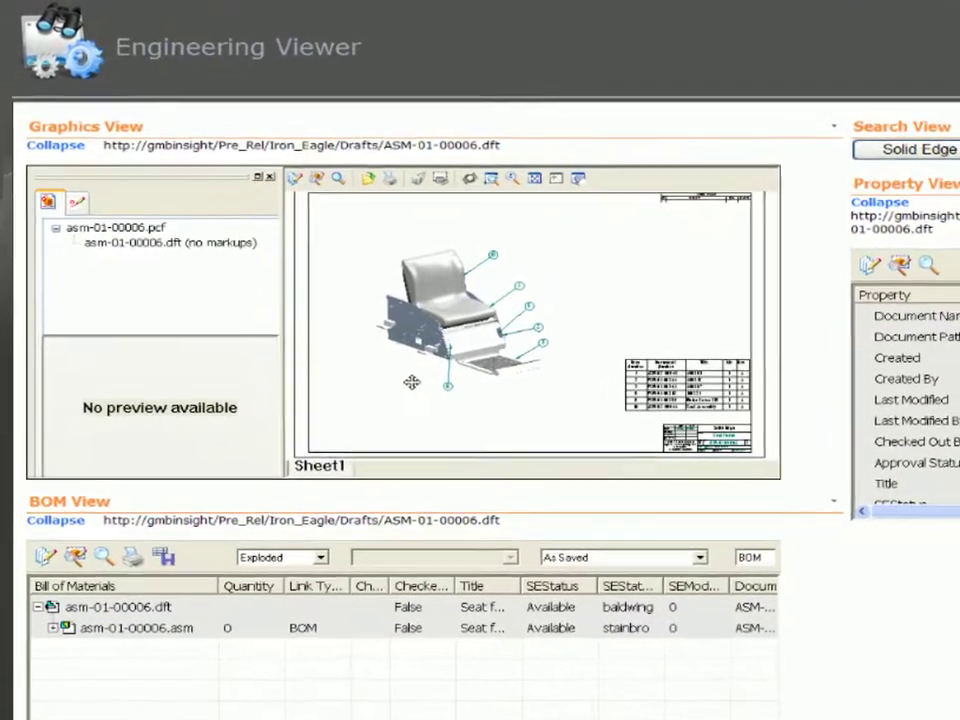
pyautogui.scroll(2, 411, 382)
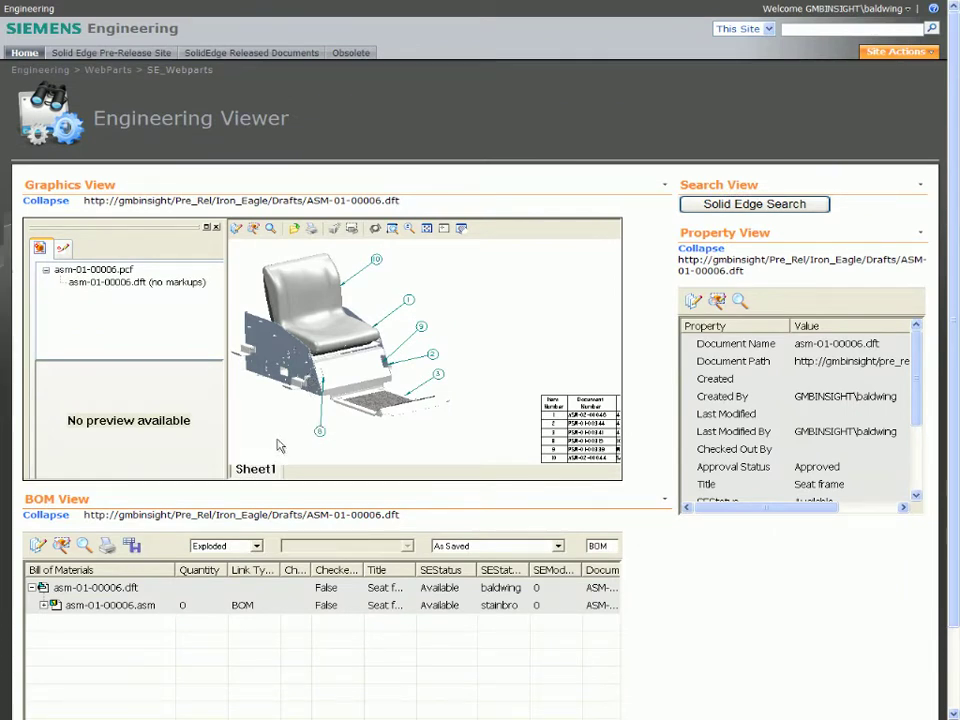
# Step: Expand asm-01-00006.asm in the bill of materials and inspect the seat frame's 3D model from several angles
pyautogui.click(44, 606)
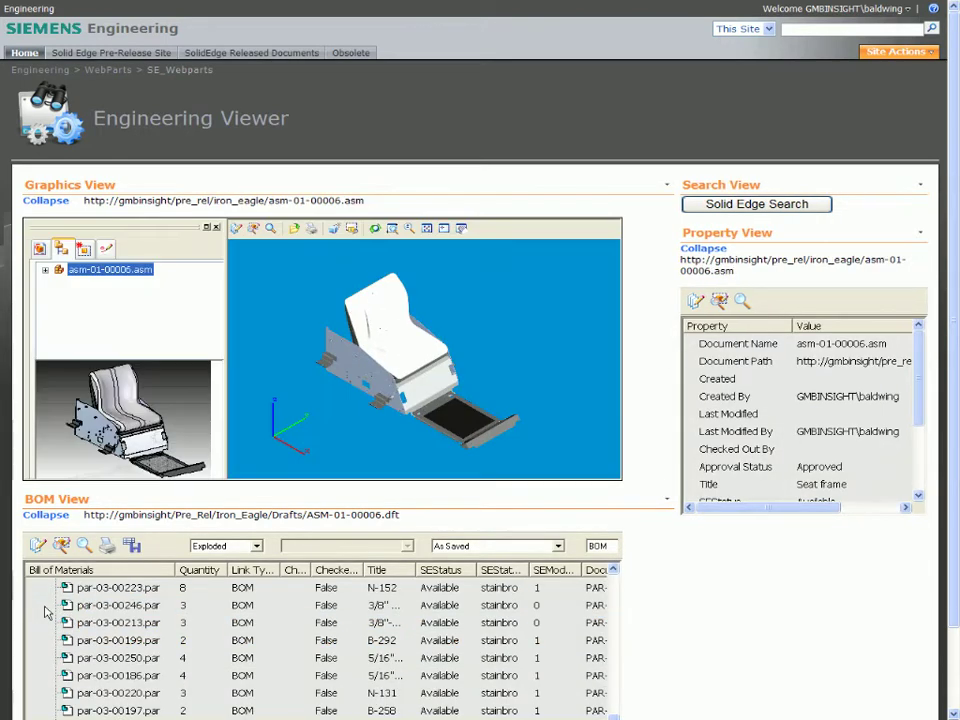
pyautogui.moveTo(288, 315); pyautogui.dragTo(386, 440)
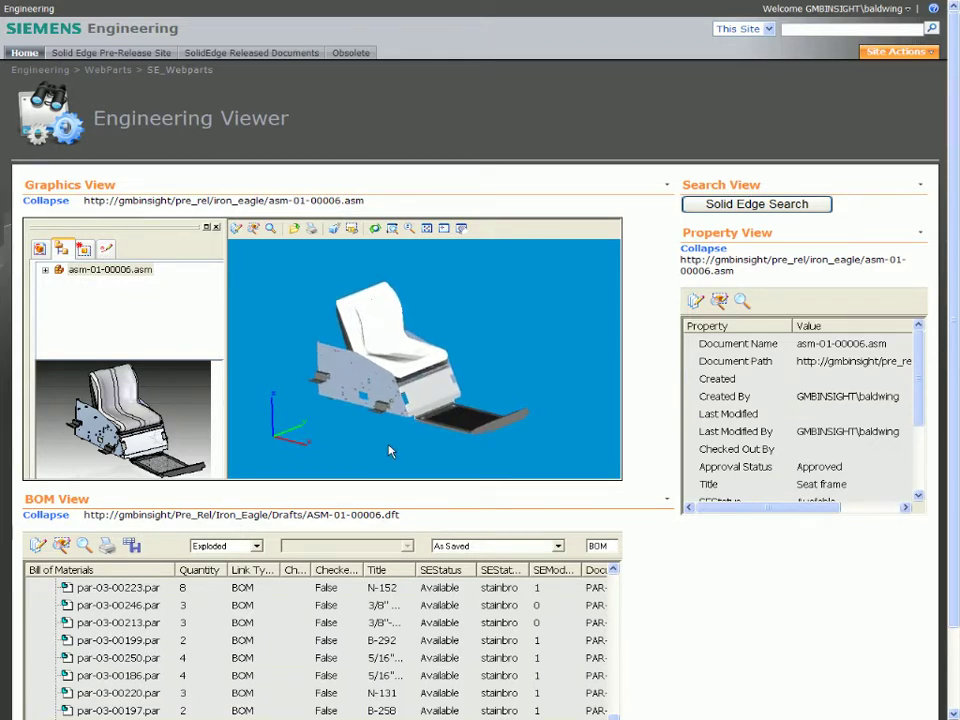
pyautogui.moveTo(389, 450); pyautogui.dragTo(424, 409)
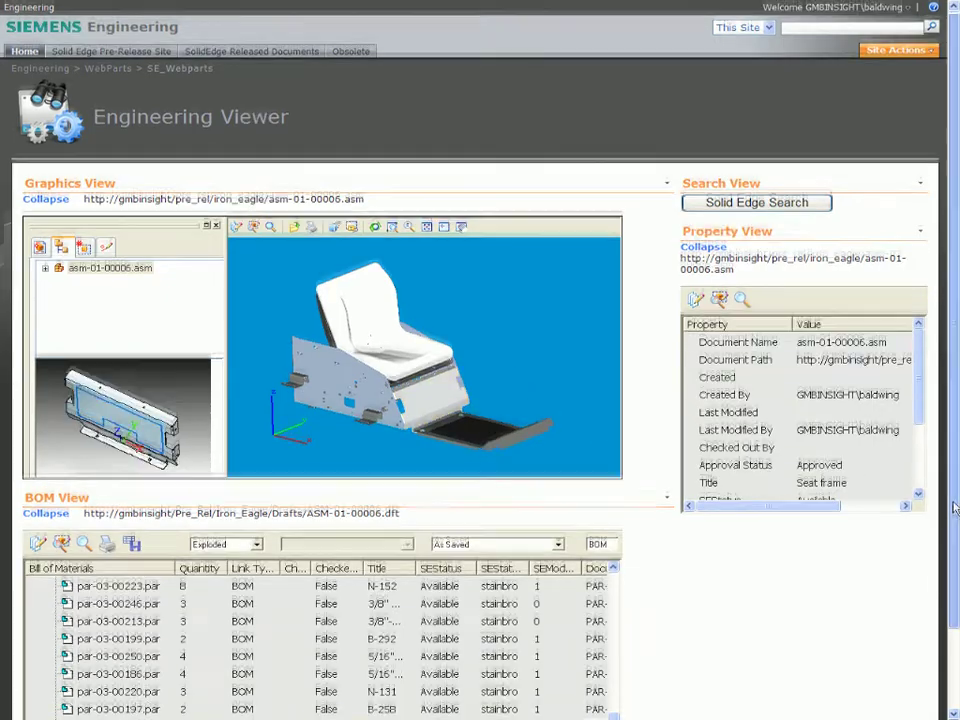
# Step: Show psm-01-00339.psm from the bill of materials in the graphics view and inspect the motor cover in 3D
pyautogui.scroll(-2, 950, 625)
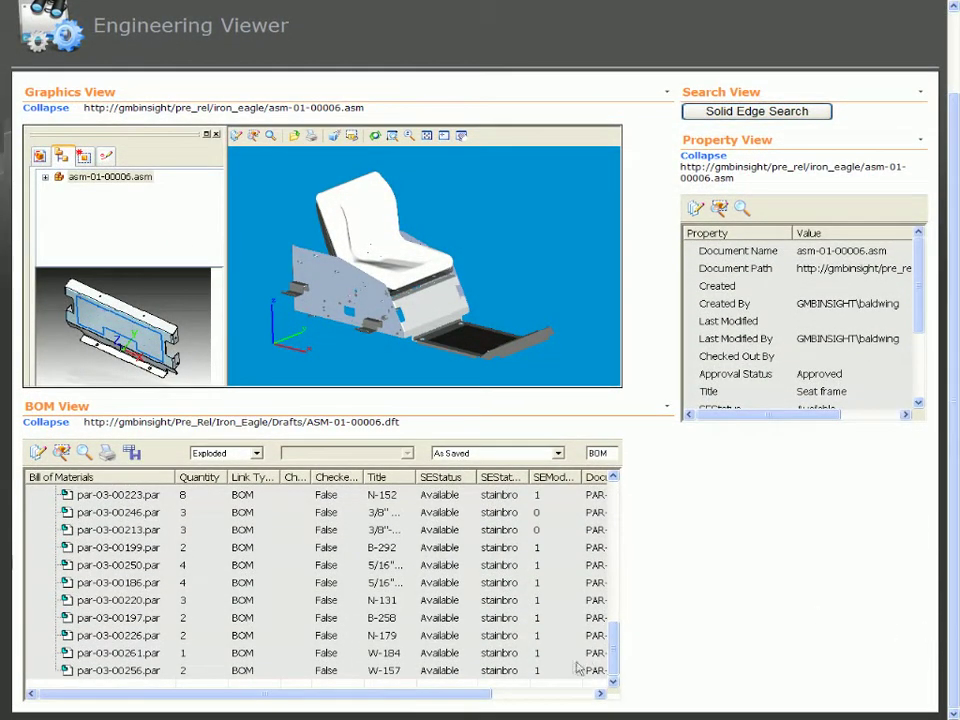
pyautogui.moveTo(613, 664); pyautogui.dragTo(617, 514)
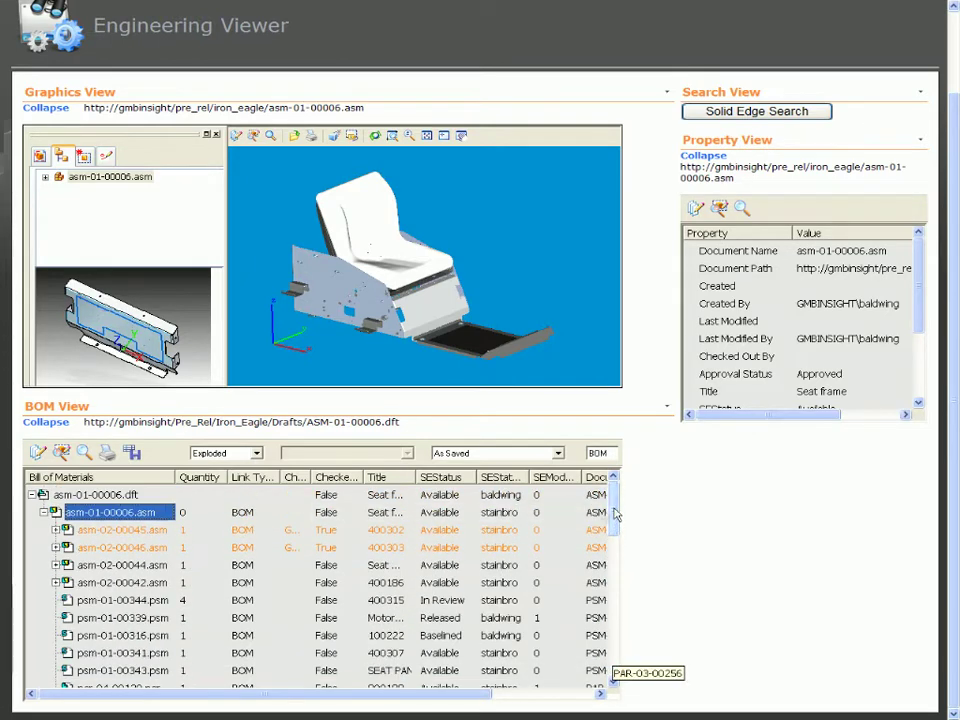
pyautogui.click(142, 618)
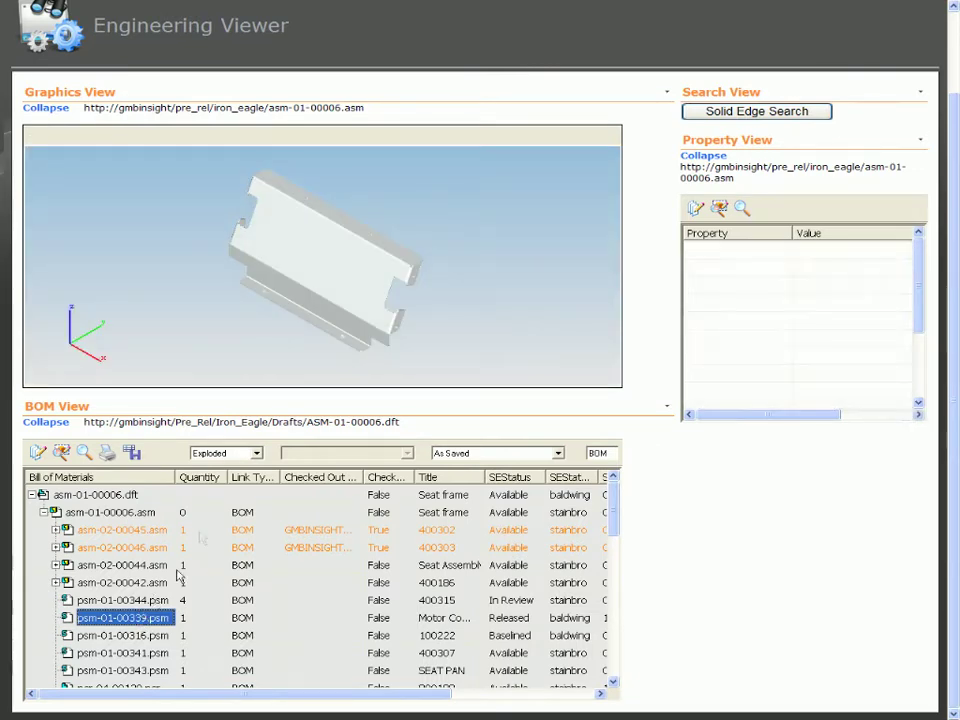
pyautogui.moveTo(427, 348); pyautogui.dragTo(360, 305)
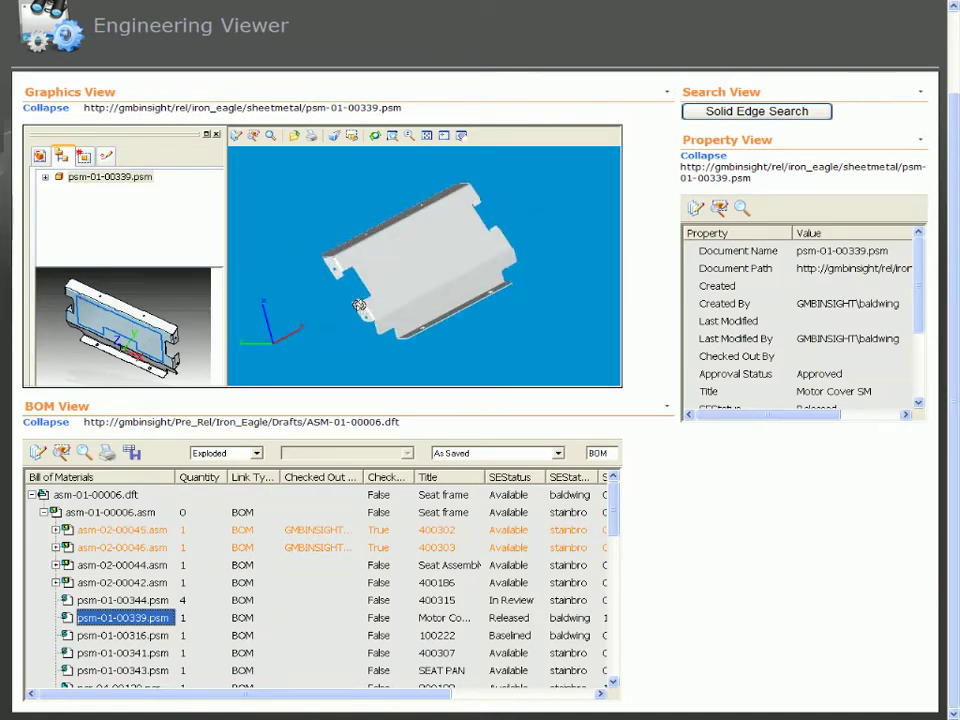
# Step: Display asm-01-00006.dft from the bill of materials and open the draft in Solid Edge
pyautogui.click(63, 494)
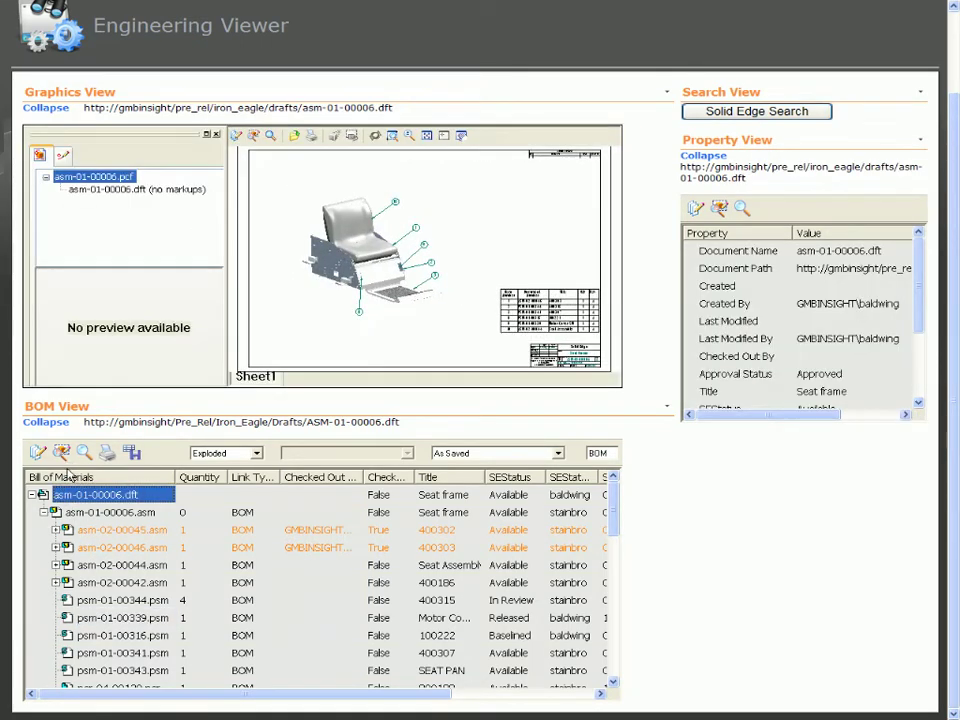
pyautogui.click(114, 190)
pyautogui.rightClick(115, 192)
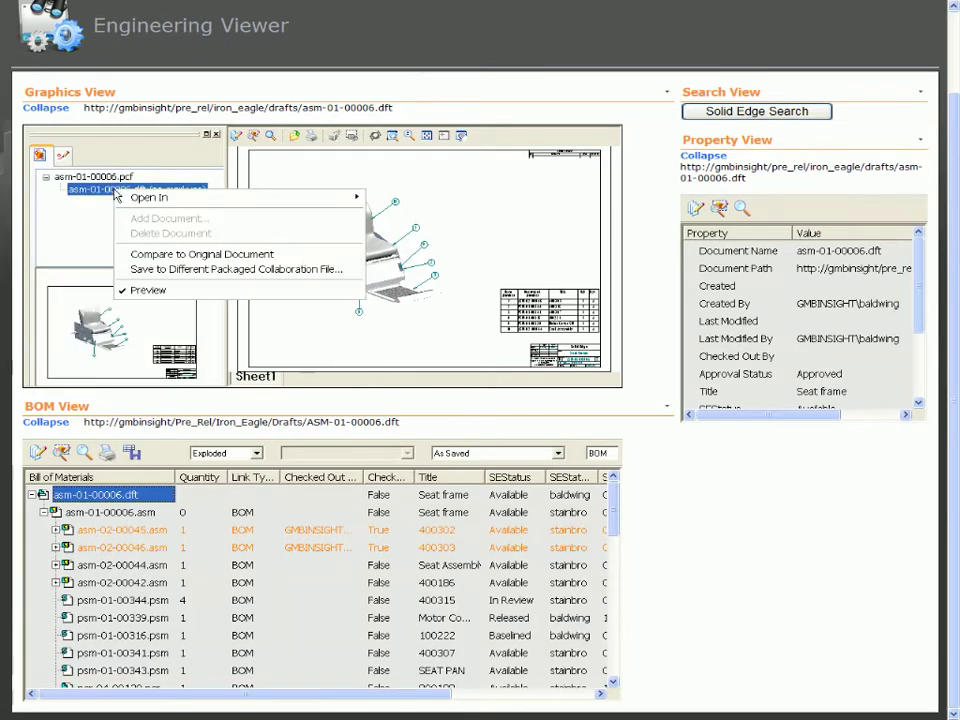
pyautogui.moveTo(203, 207)
pyautogui.click(392, 212)
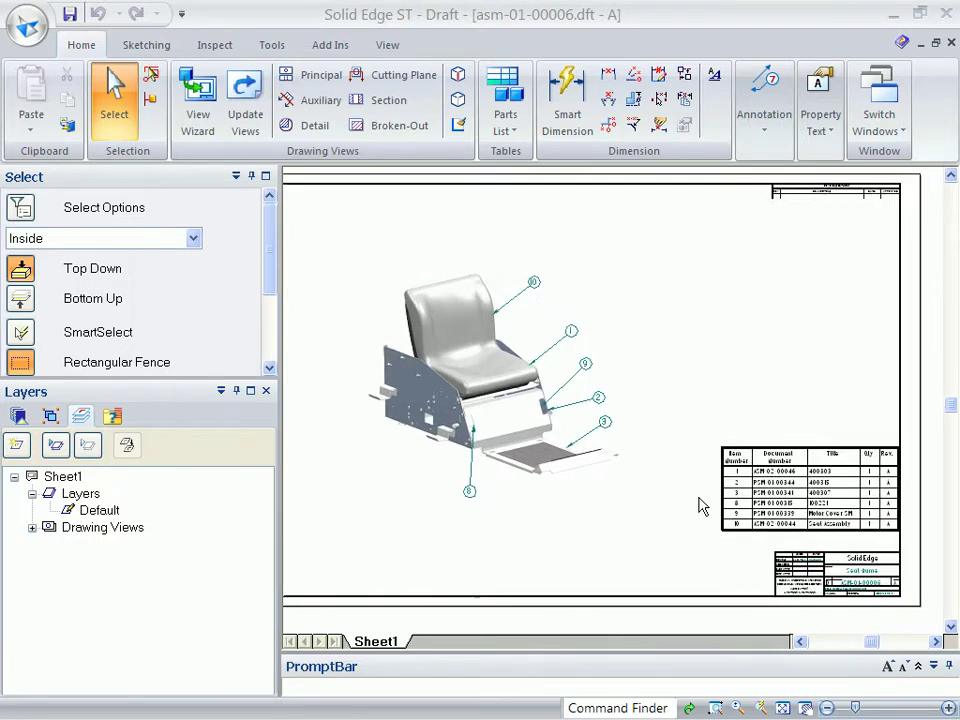
# Step: Open assembly ASM-01-00006.asm from the draft's pictorial view, widen PathFinder and check its components' check-out and release status
pyautogui.click(462, 374)
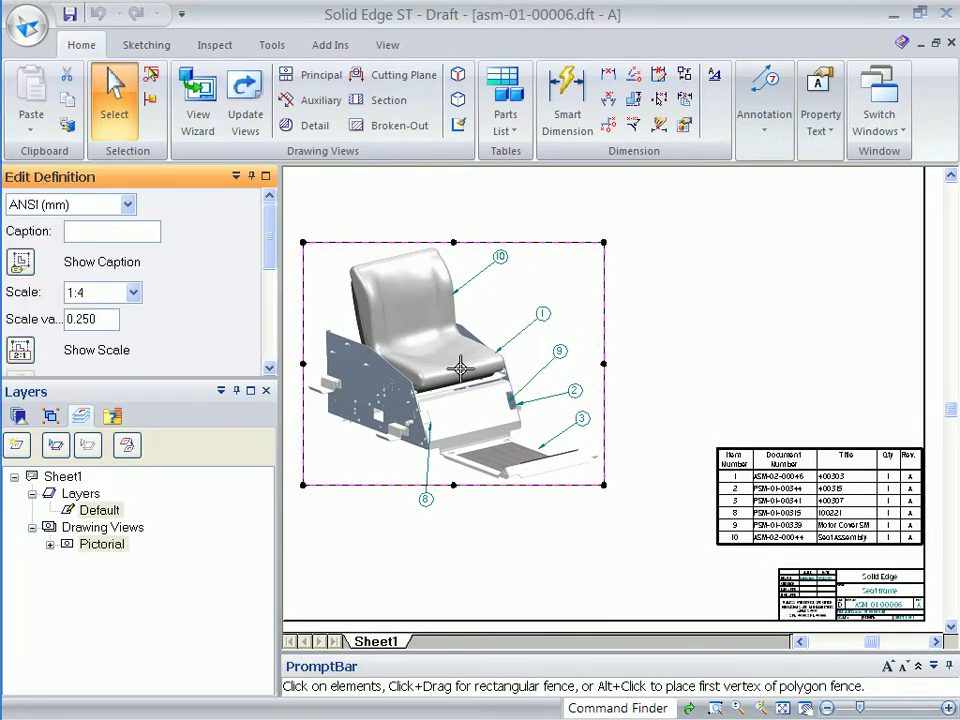
pyautogui.press('Escape')
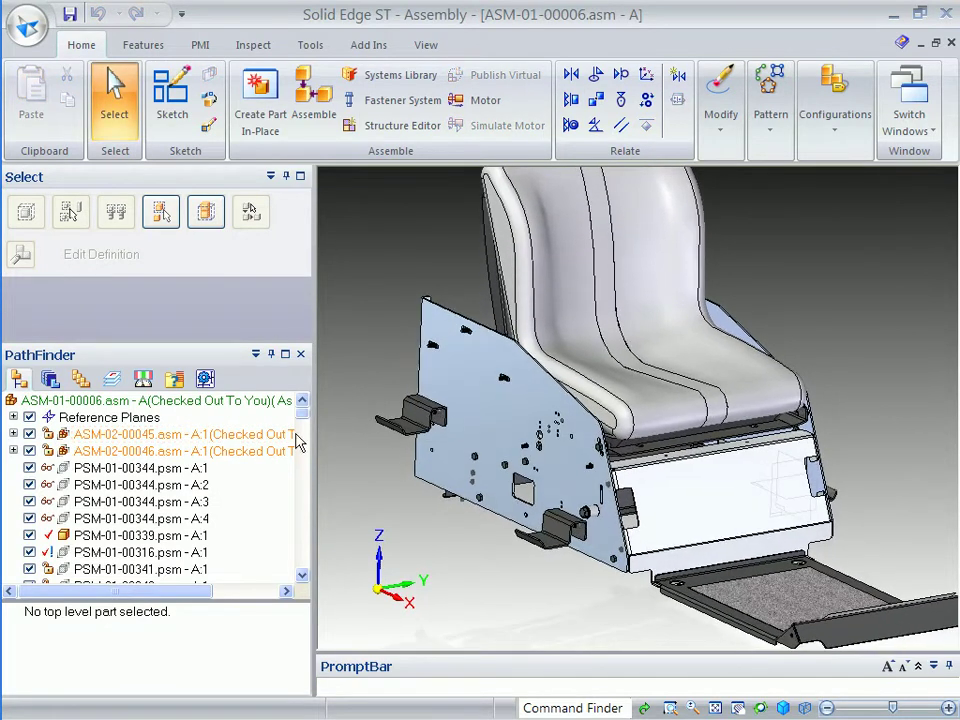
pyautogui.moveTo(313, 430); pyautogui.dragTo(373, 450)
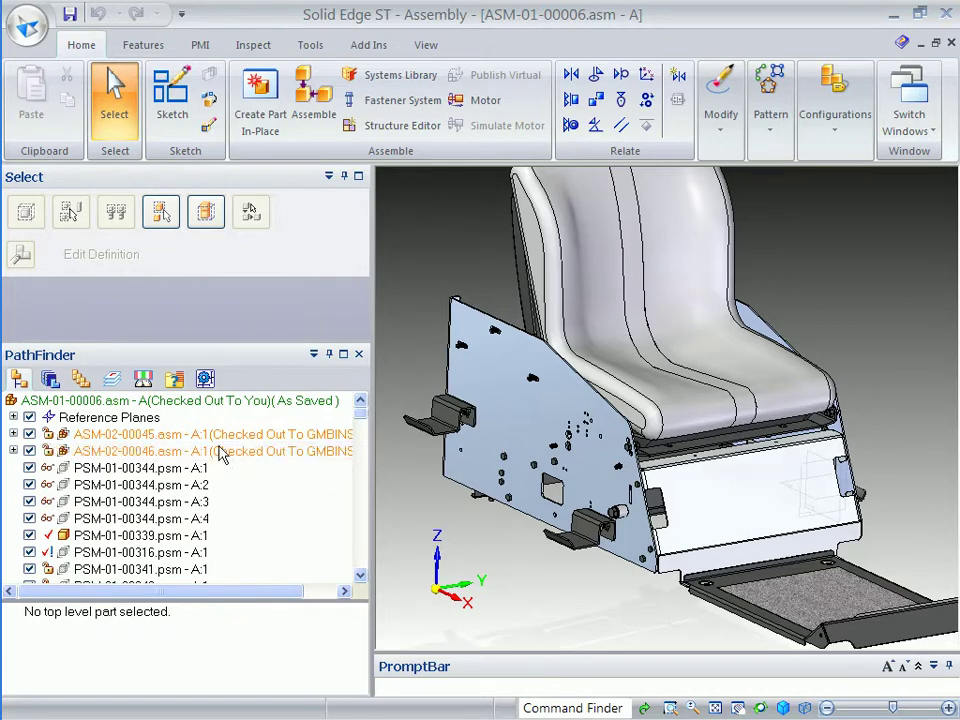
pyautogui.moveTo(220, 440)
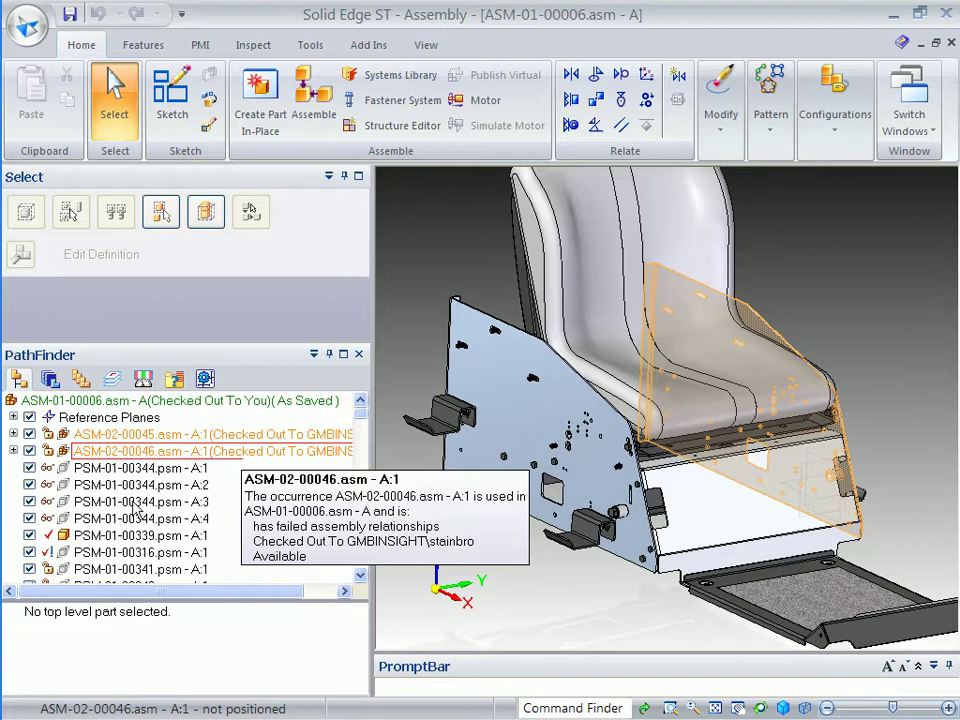
pyautogui.moveTo(50, 525)
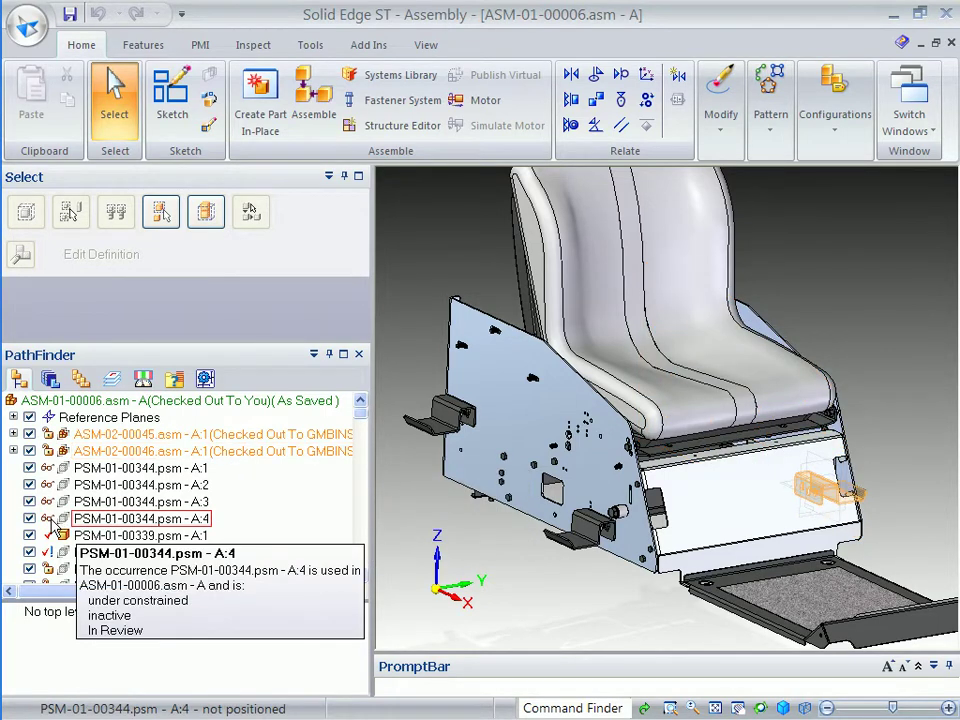
# Step: Open the motor cover PSM-01-00339.psm for in-place editing, check its read-only status and return to the assembly
pyautogui.moveTo(47, 557)
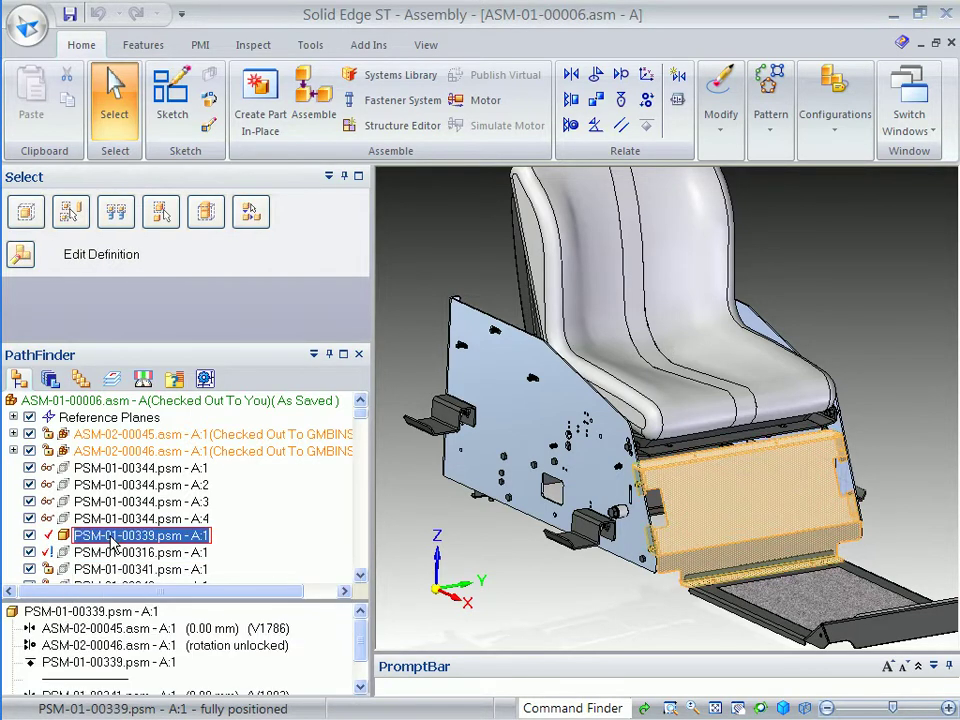
pyautogui.scroll(-2, 332, 568)
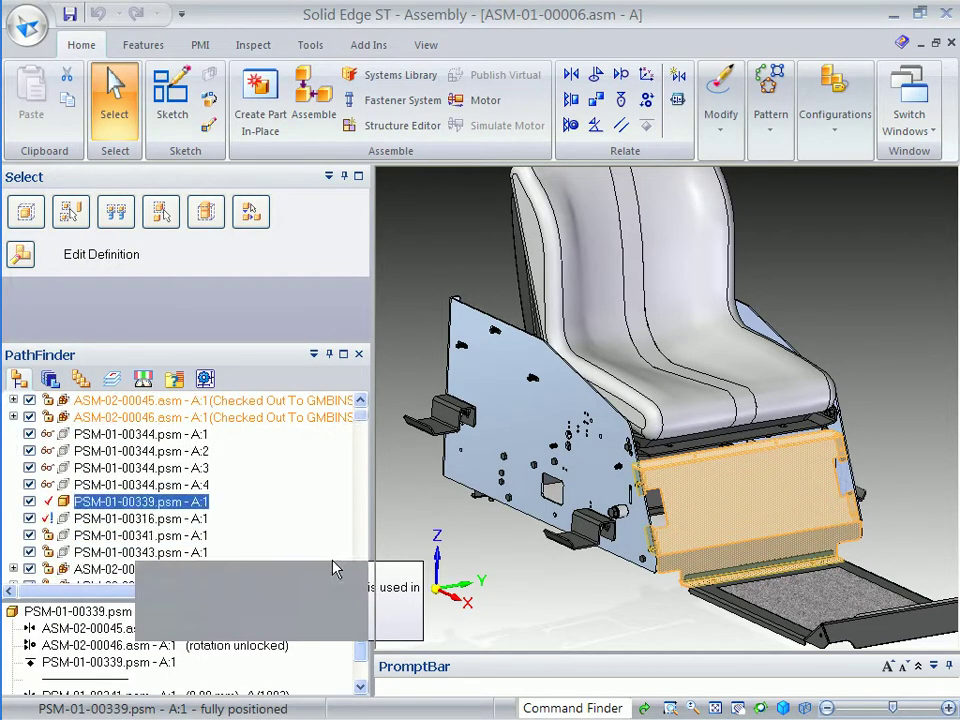
pyautogui.moveTo(440, 562); pyautogui.dragTo(640, 450, button='middle')
pyautogui.doubleClick(639, 444)
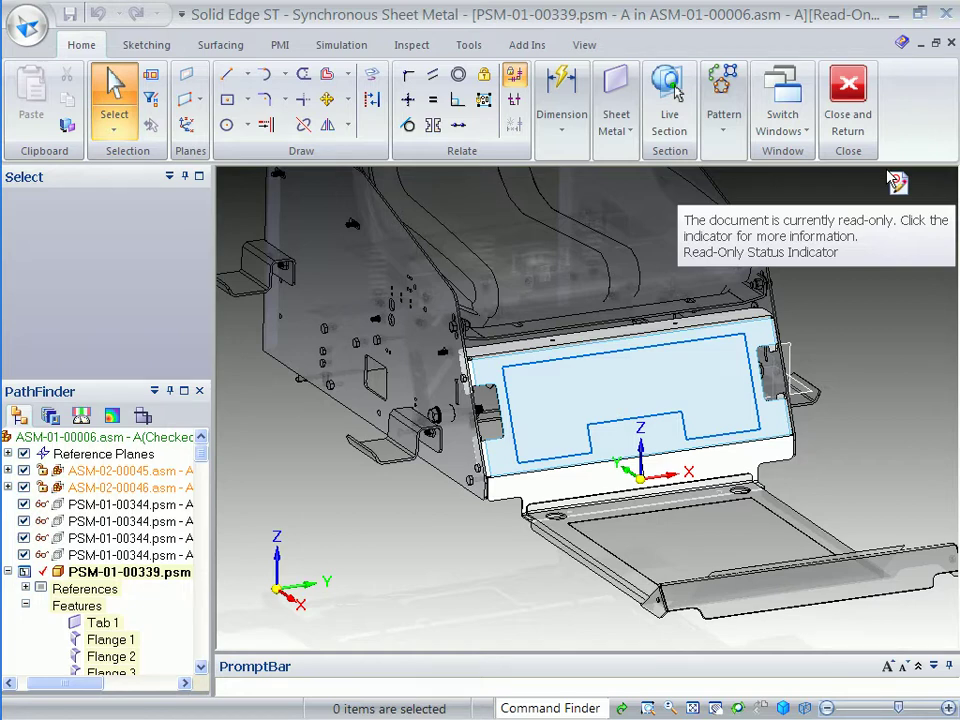
pyautogui.click(847, 95)
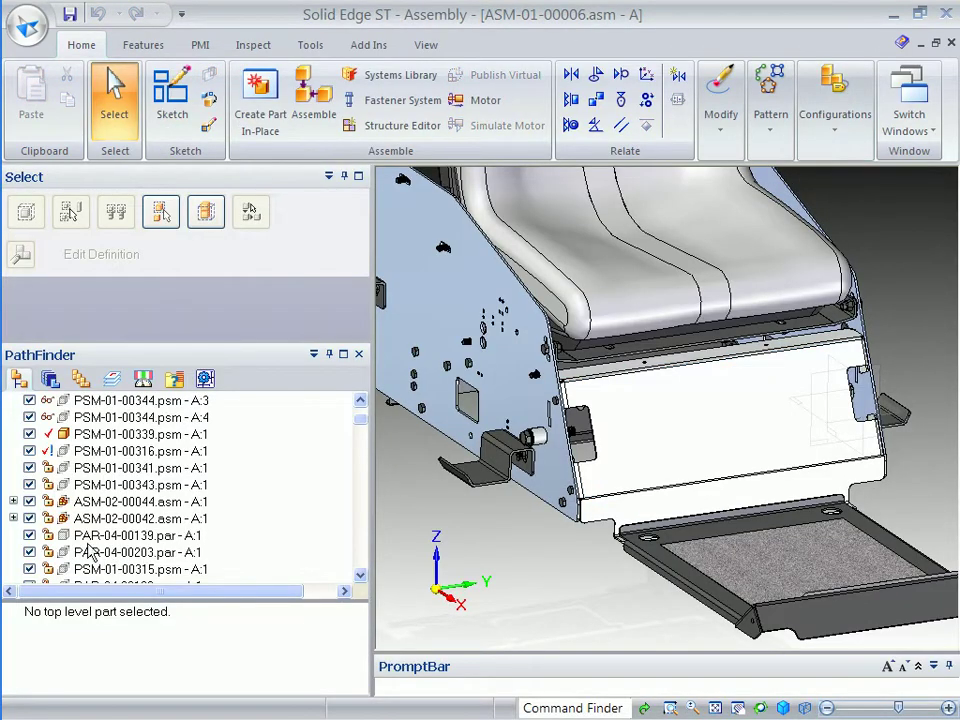
# Step: Create revision B of the motor cover as PSM-01-00339_B.psm, including a draft revision PSM-01-00339_1.dft, and accept the profile values
pyautogui.click(75, 435)
pyautogui.rightClick(72, 437)
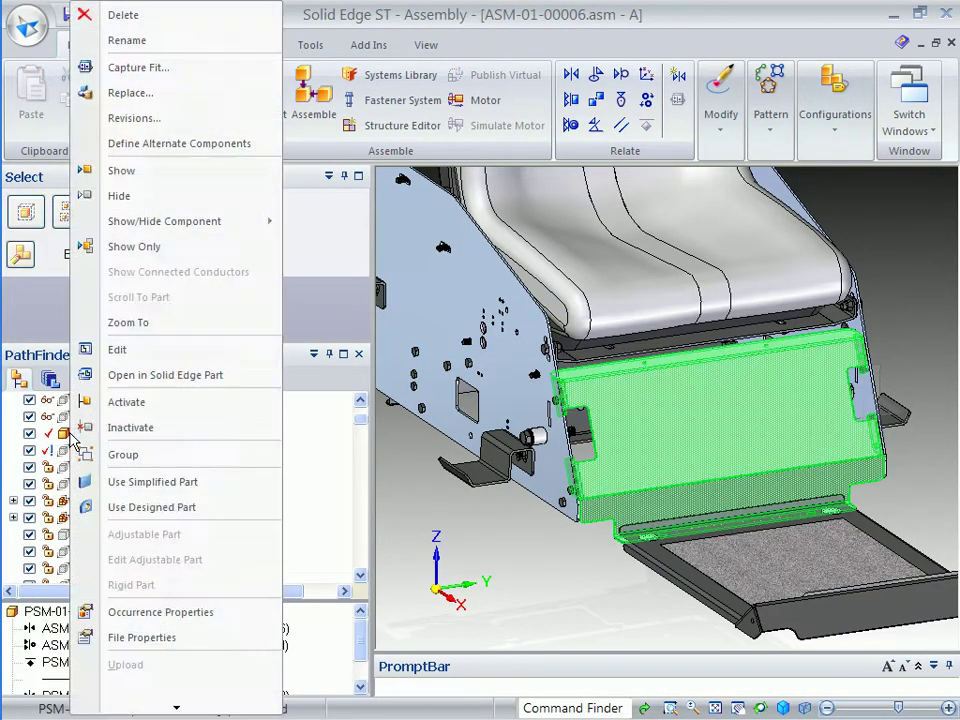
pyautogui.click(165, 119)
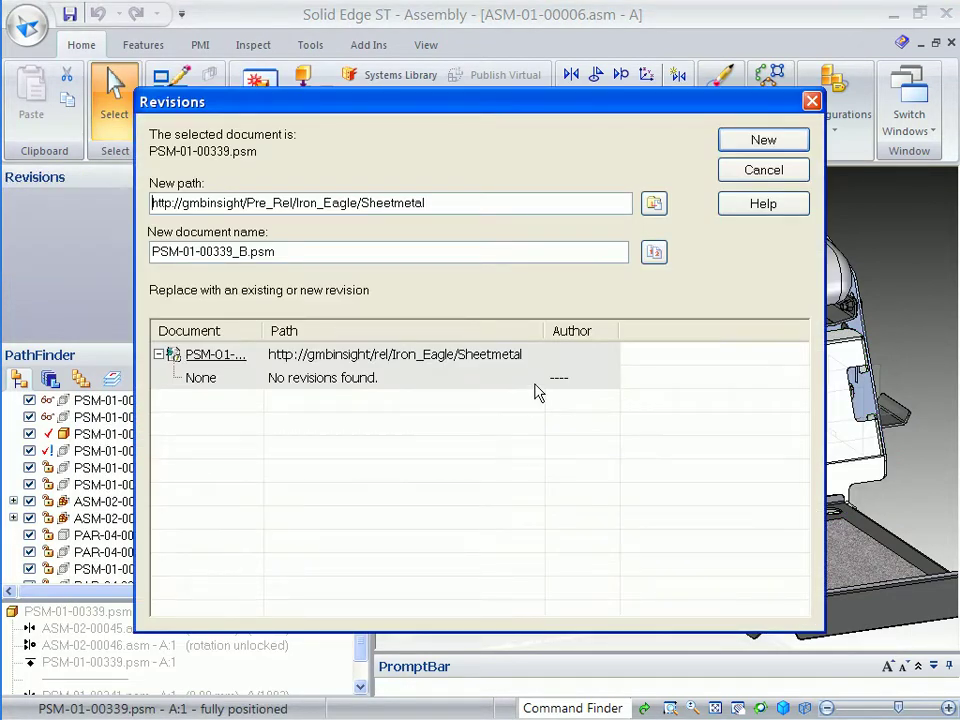
pyautogui.click(748, 146)
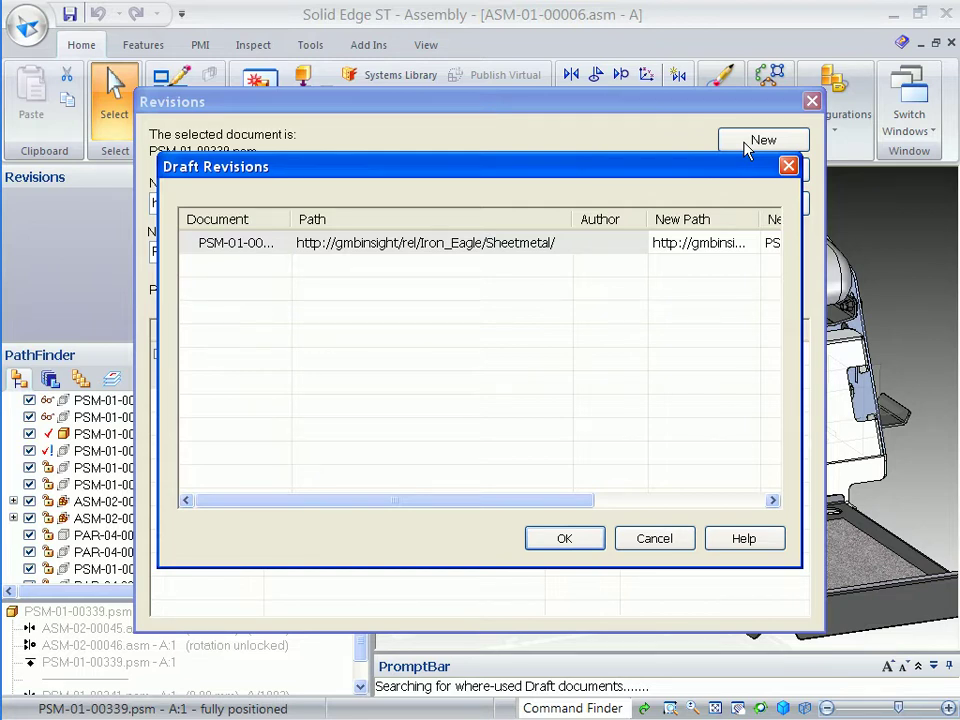
pyautogui.click(566, 539)
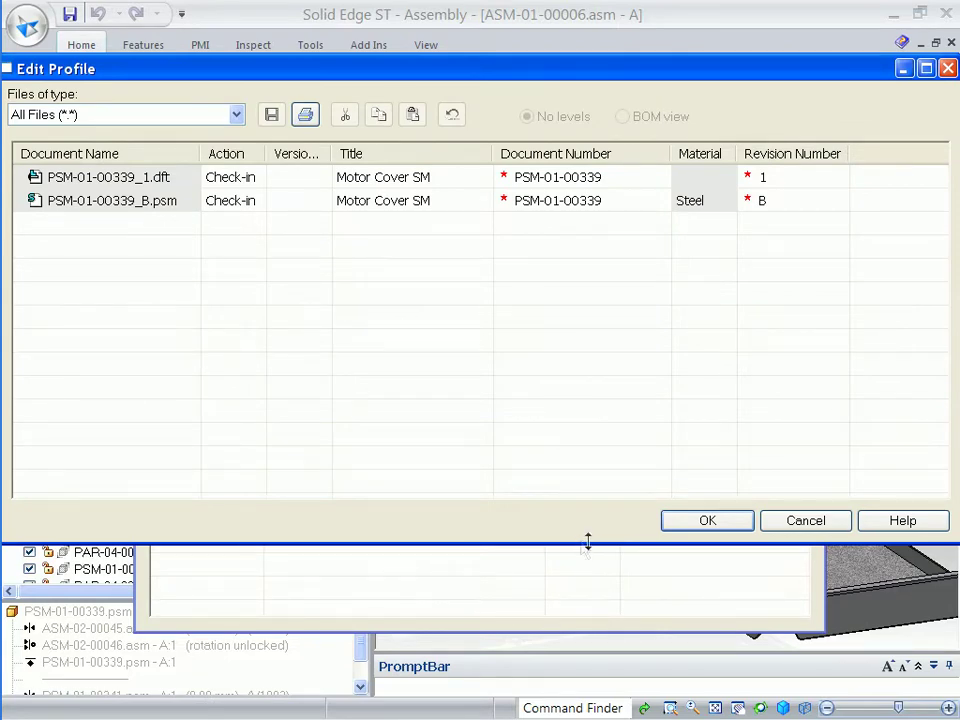
pyautogui.click(708, 524)
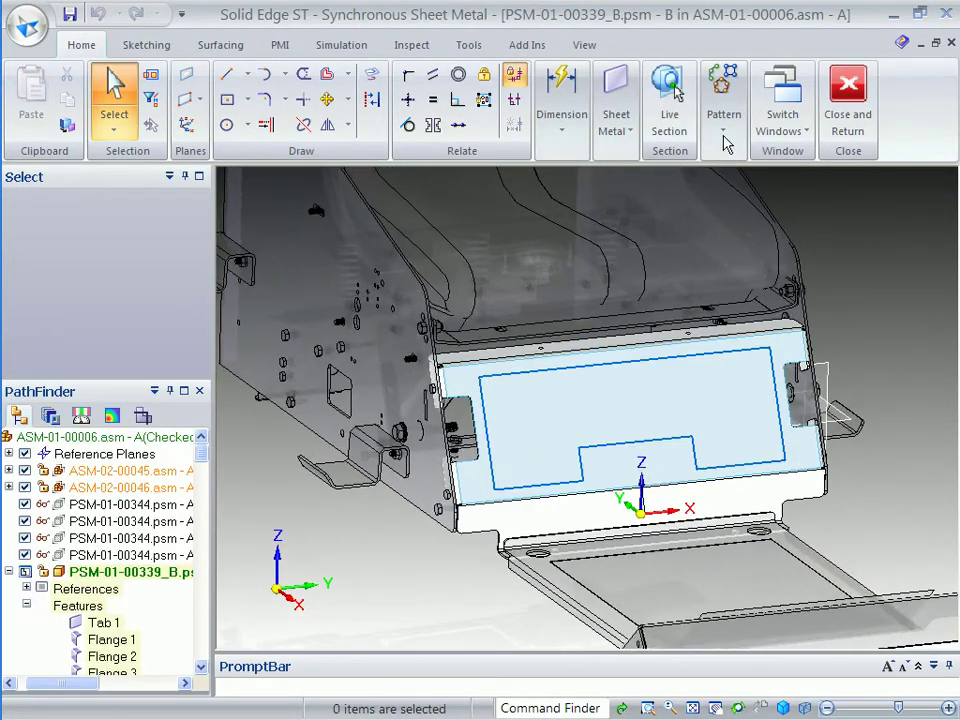
# Step: Place a louver on the motor cover's front face, inside the upper-left corner of the sketched outline
pyautogui.click(627, 130)
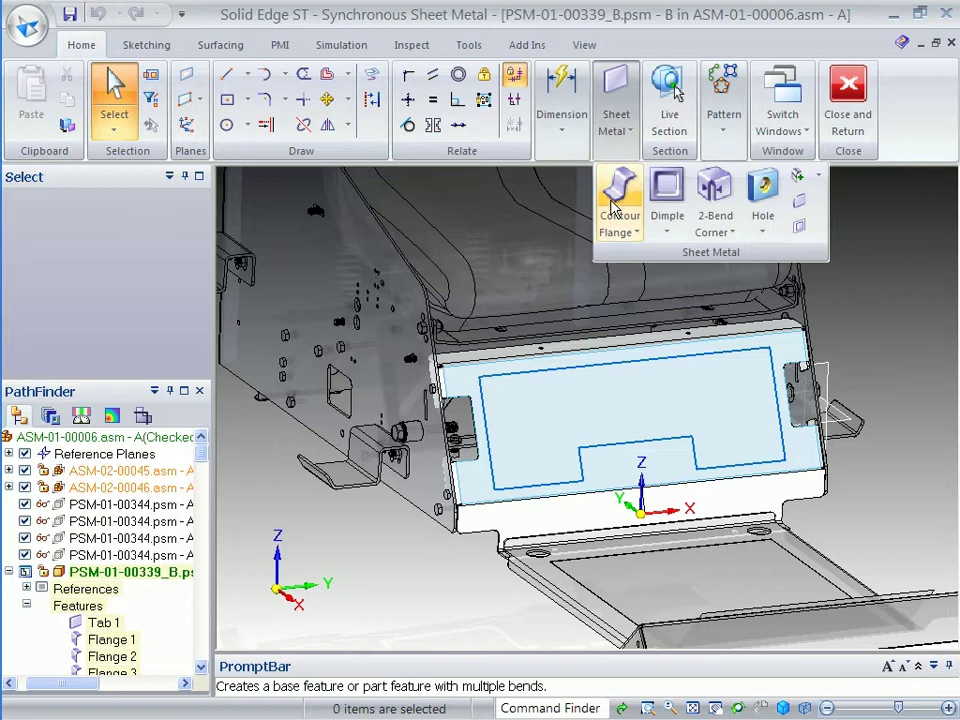
pyautogui.click(668, 234)
pyautogui.press('Escape')
pyautogui.press('Escape')
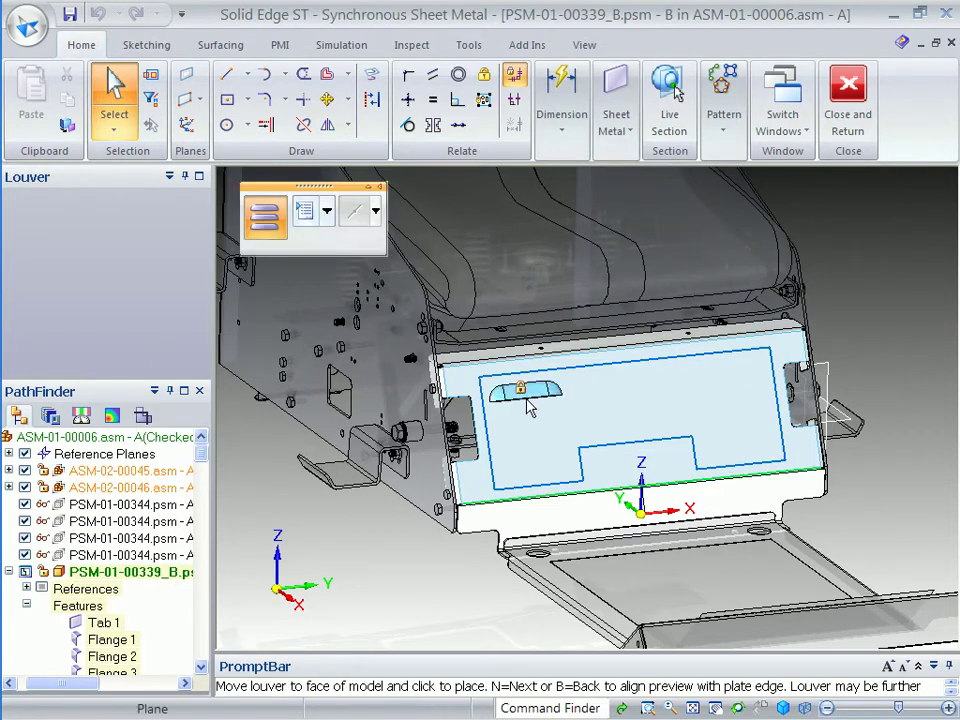
pyautogui.click(527, 403)
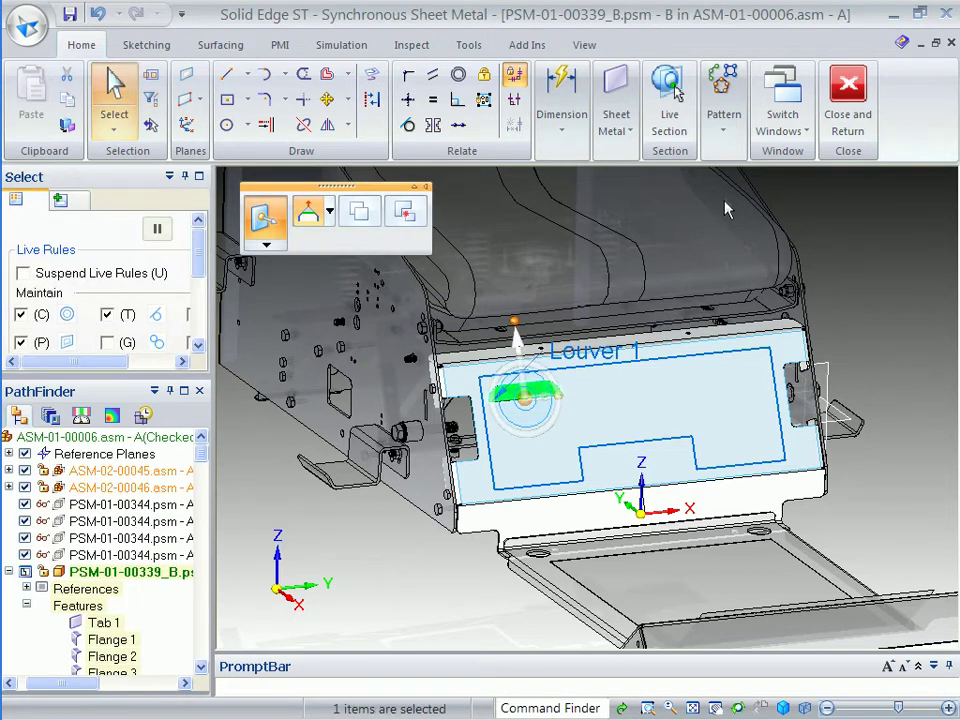
# Step: Start a fill pattern of the louver using the sketched outline on the front face as the fill region
pyautogui.click(723, 140)
pyautogui.click(725, 222)
pyautogui.click(752, 331)
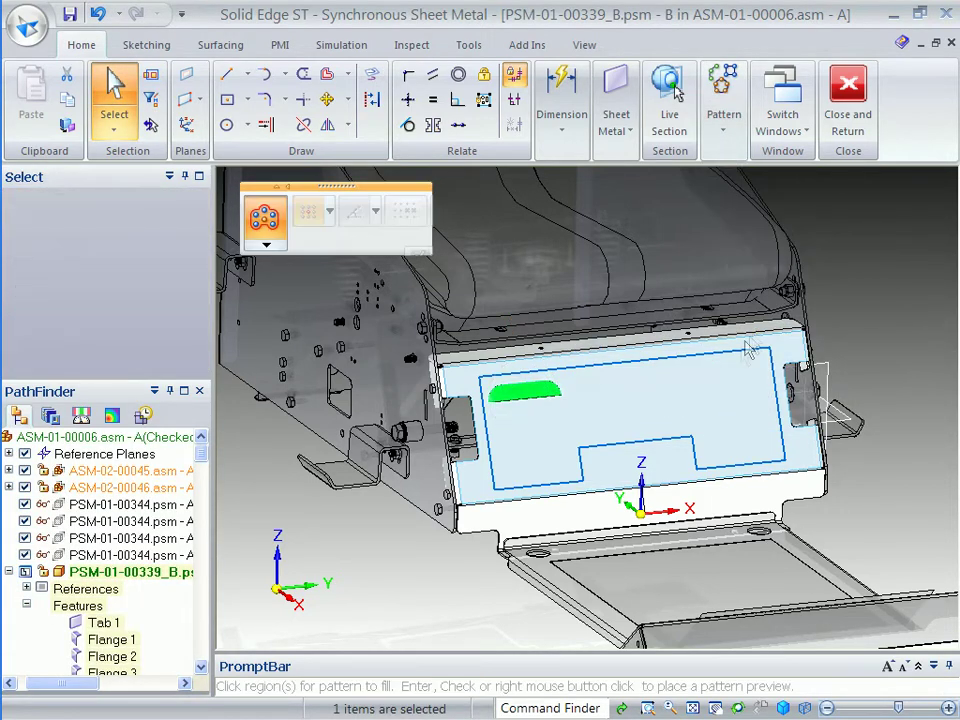
pyautogui.click(597, 382)
pyautogui.click(420, 256)
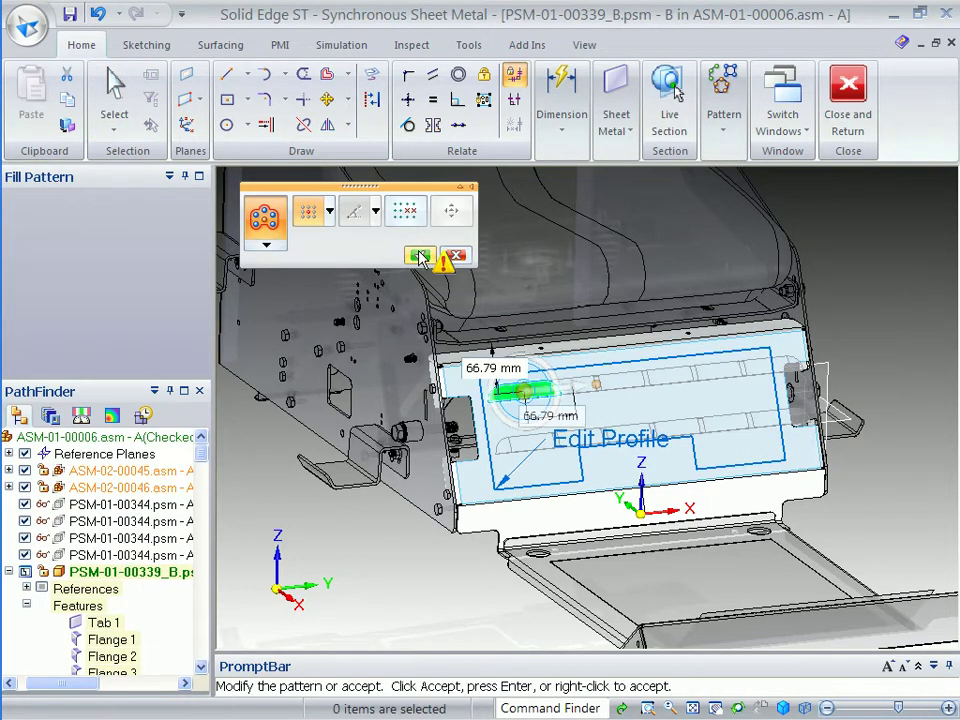
# Step: Set the louver fill pattern's spacing to 45 mm vertically and 135 mm horizontally, accept it and return to the assembly
pyautogui.click(493, 368)
pyautogui.write('45')
pyautogui.press('Return')
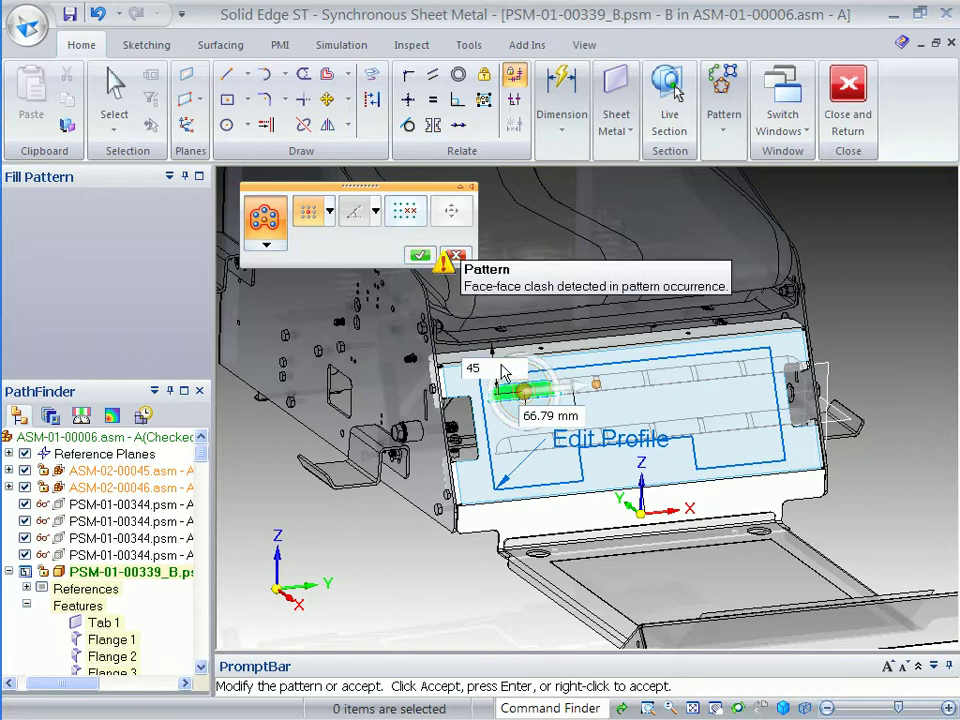
pyautogui.click(548, 424)
pyautogui.write('135')
pyautogui.press('Return')
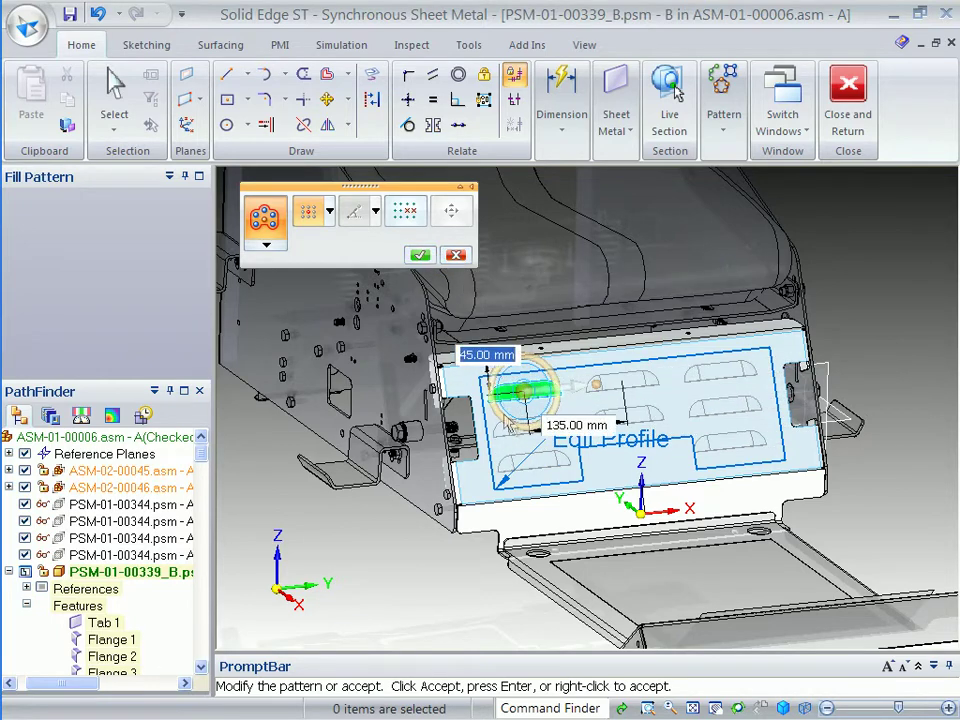
pyautogui.click(420, 257)
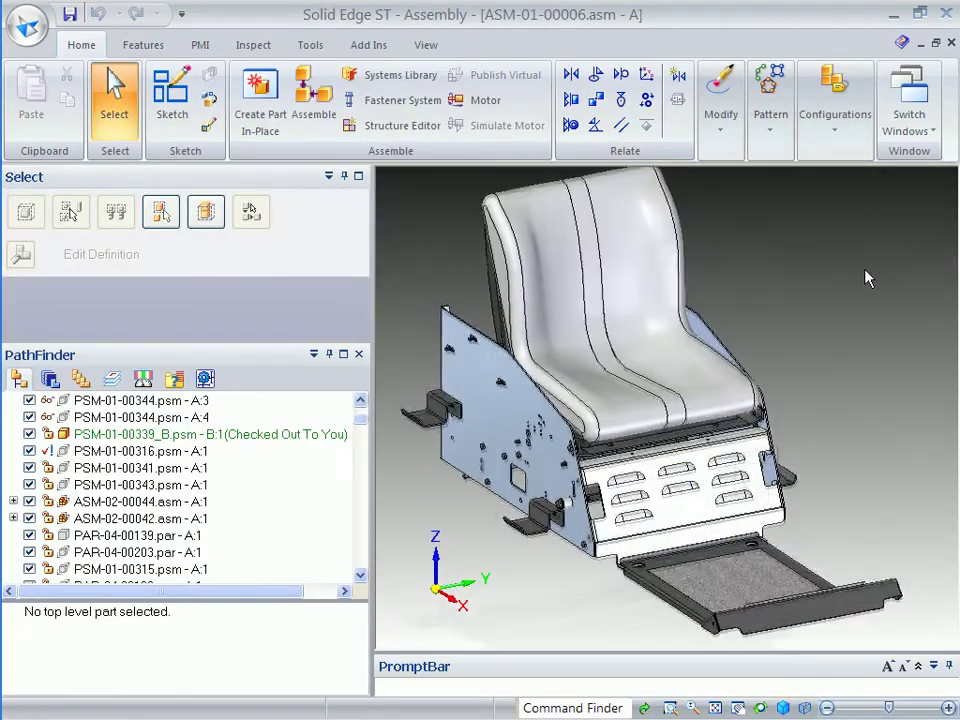
# Step: Run a Where Used search on PSM-01-00339_B.psm in the listed folders and their subfolders
pyautogui.click(665, 540)
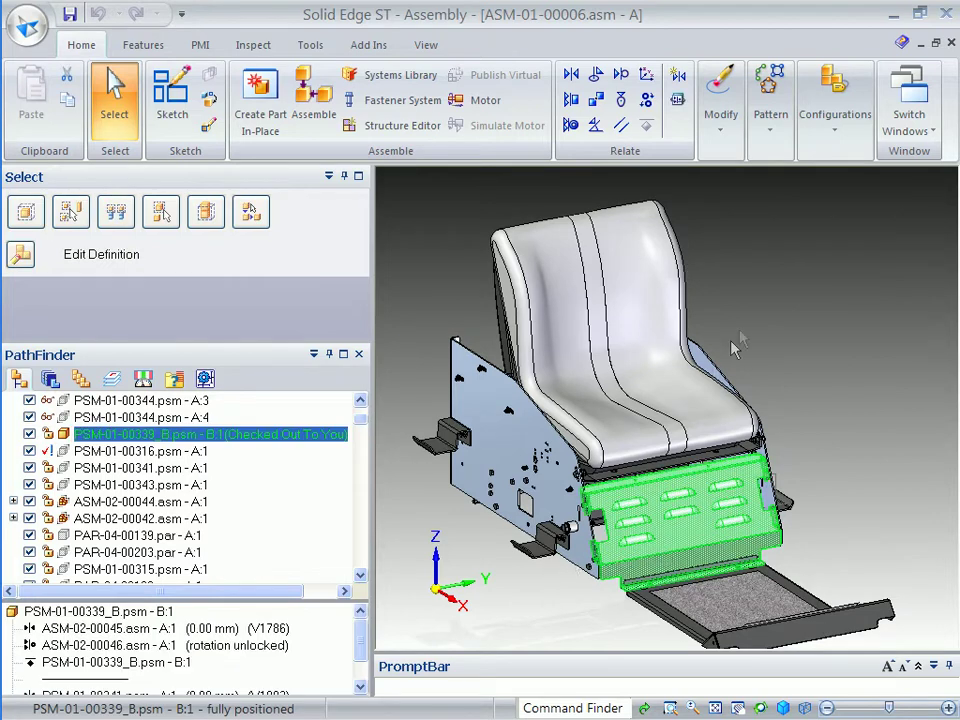
pyautogui.rightClick(757, 305)
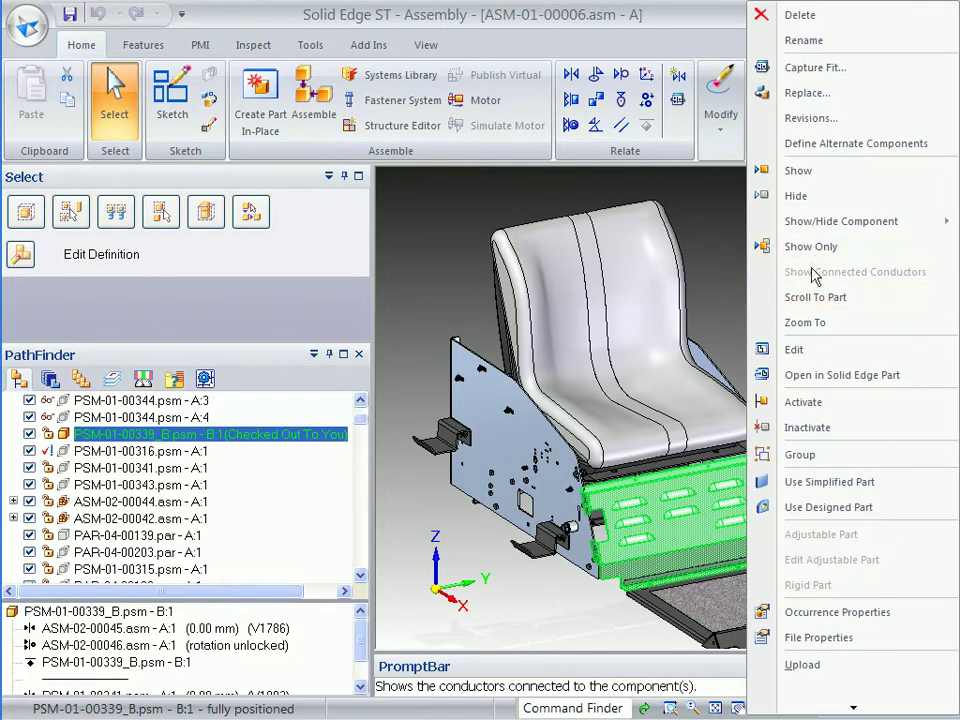
pyautogui.moveTo(853, 707)
pyautogui.click(832, 677)
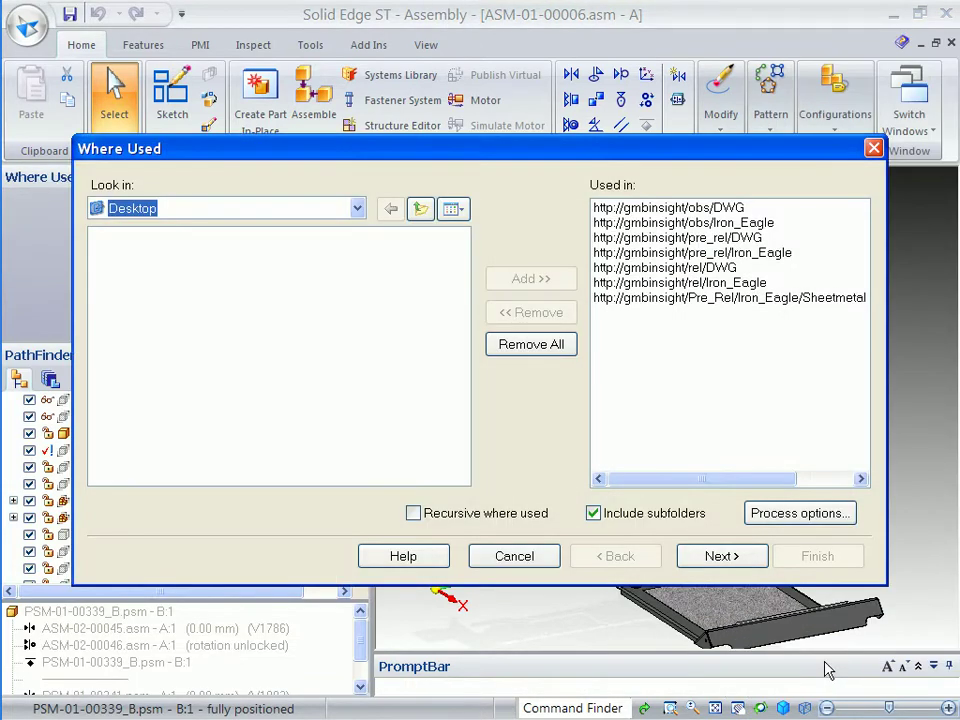
pyautogui.click(741, 562)
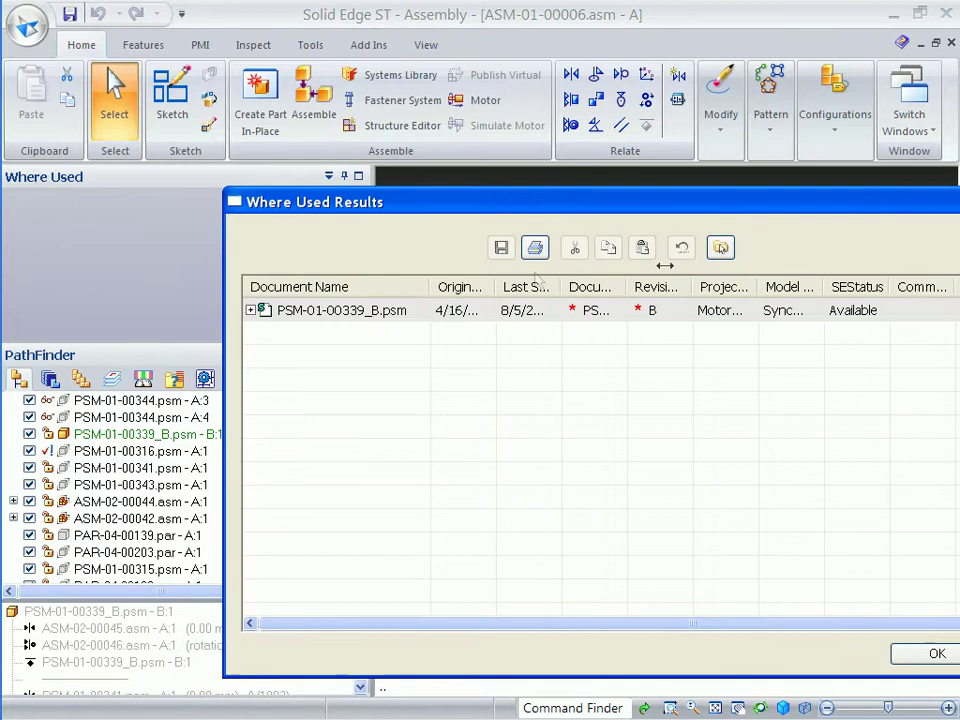
# Step: Open the draft PSM-01-00339_1.dft from the Where Used results and dismiss the out-of-date views notice
pyautogui.doubleClick(262, 312)
pyautogui.click(322, 338)
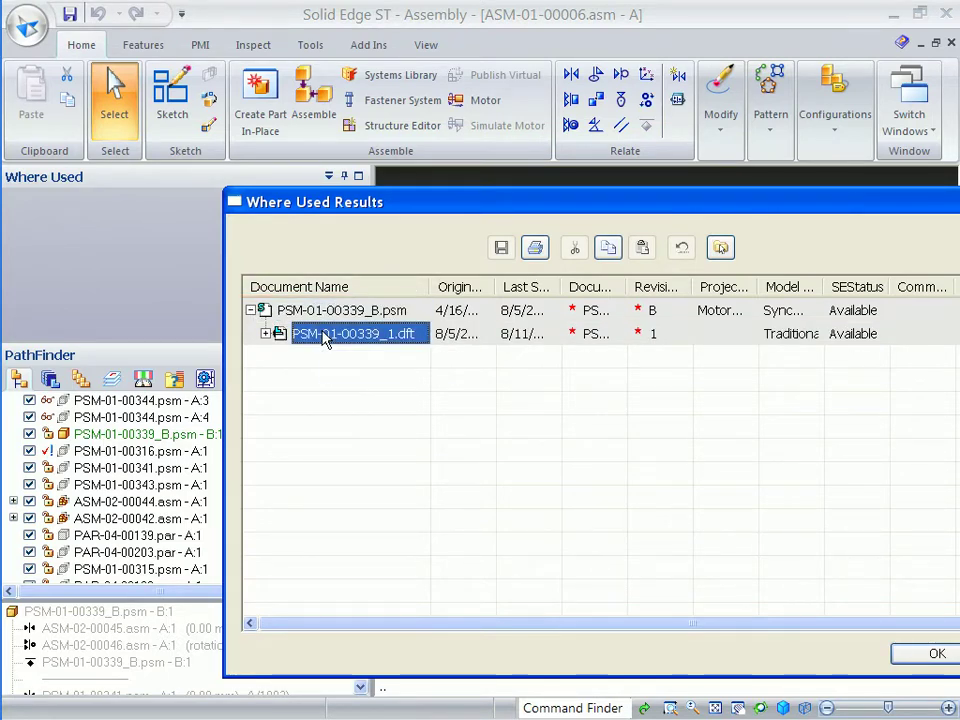
pyautogui.rightClick(322, 338)
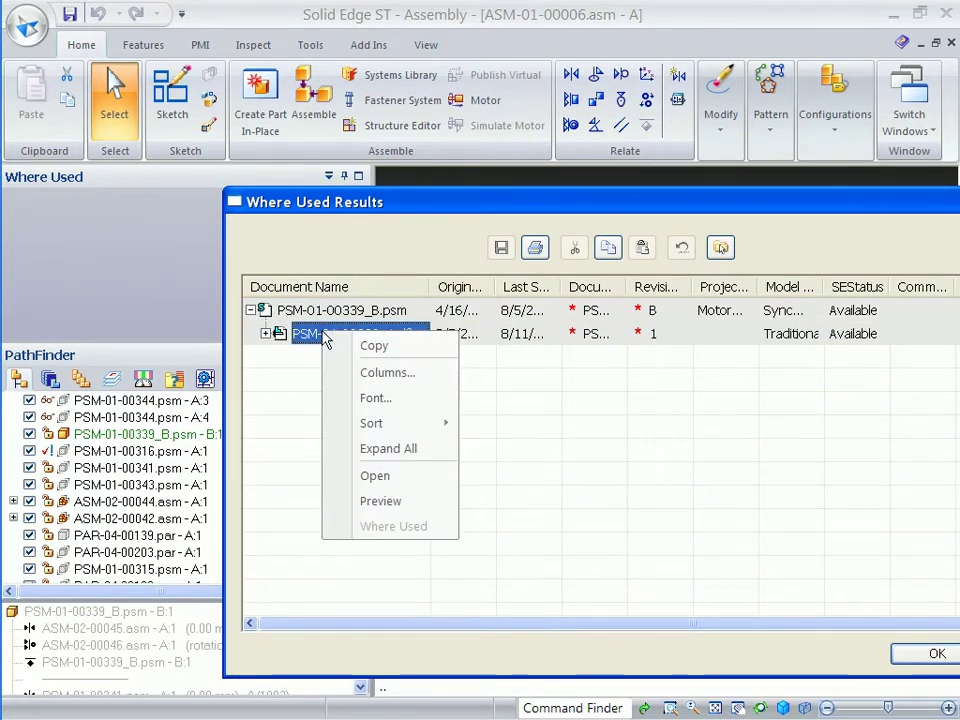
pyautogui.click(395, 478)
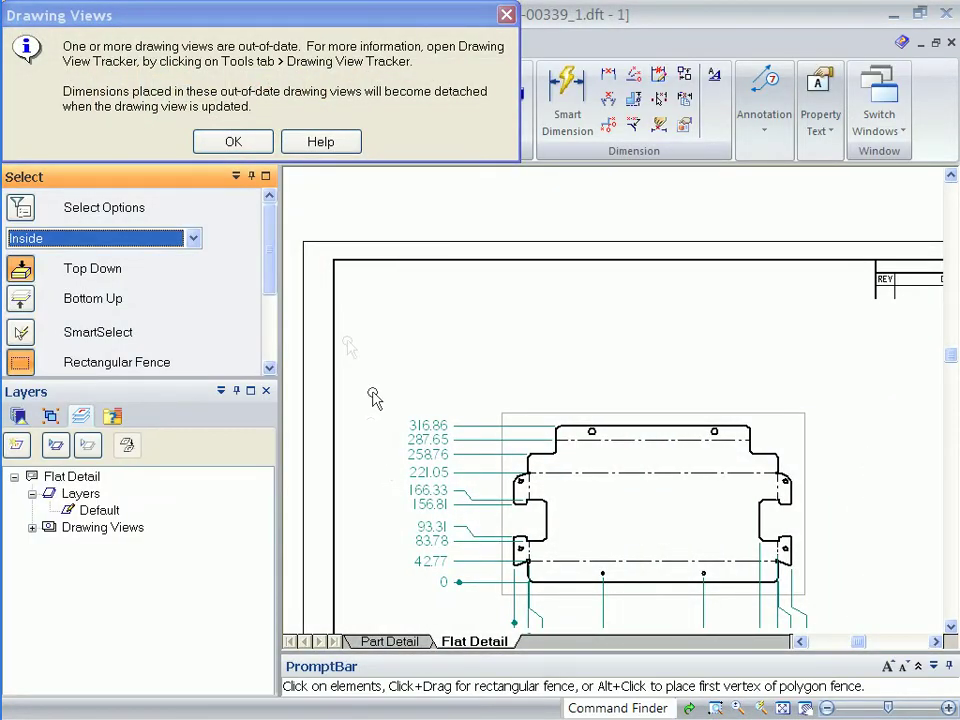
pyautogui.click(254, 144)
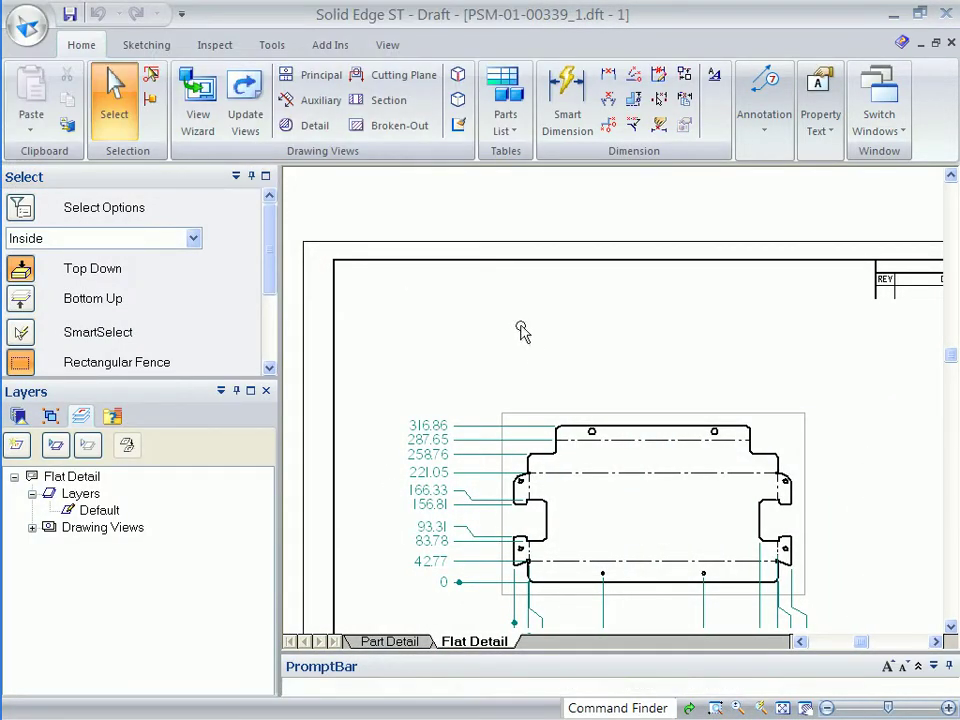
# Step: Update the motor cover draft's drawing views and display the Part Detail sheet
pyautogui.hotkey('ctrl', 'shift', 'f')
pyautogui.click(254, 130)
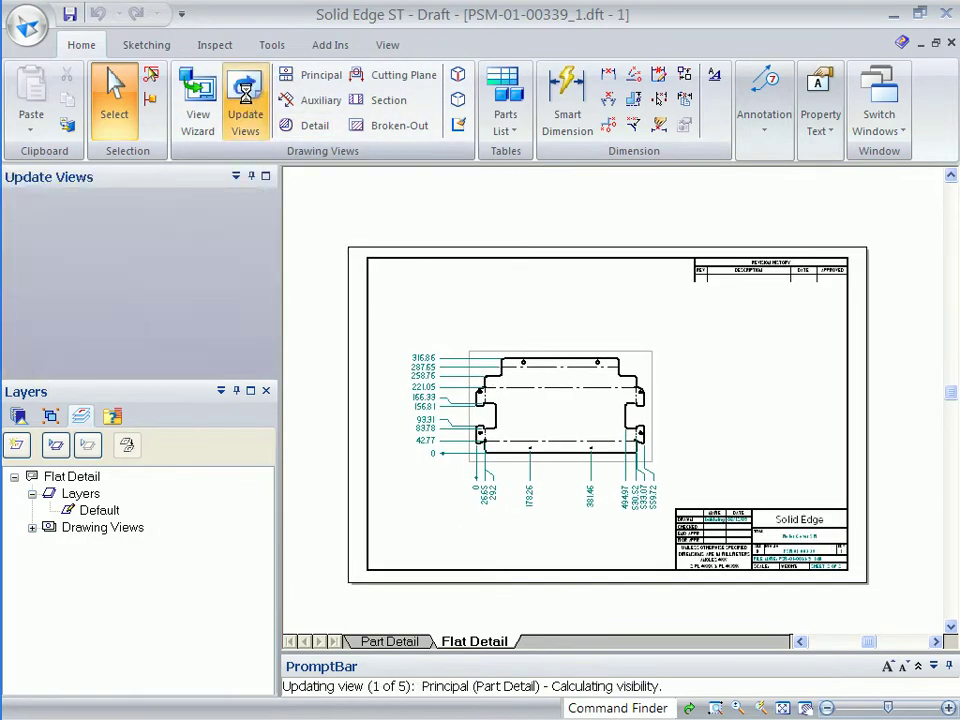
pyautogui.click(390, 641)
pyautogui.hotkey('ctrl', 'shift', 'f')
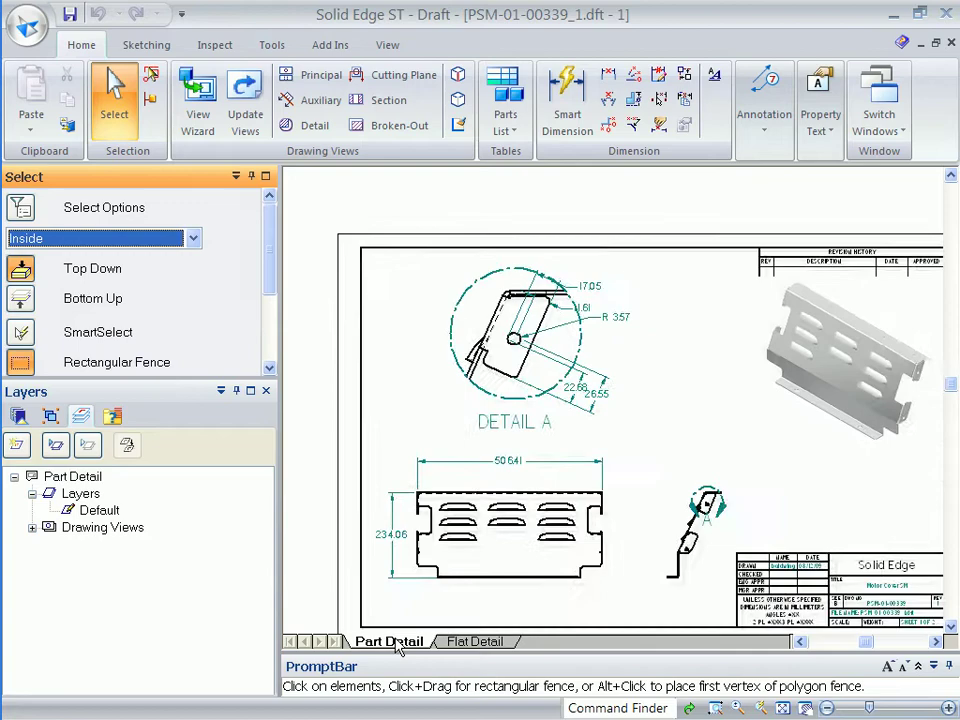
# Step: Save and close PSM-01-00339_1.dft, accepting its check-in profile, and save and close assembly ASM-01-00006.asm
pyautogui.click(951, 43)
pyautogui.click(427, 377)
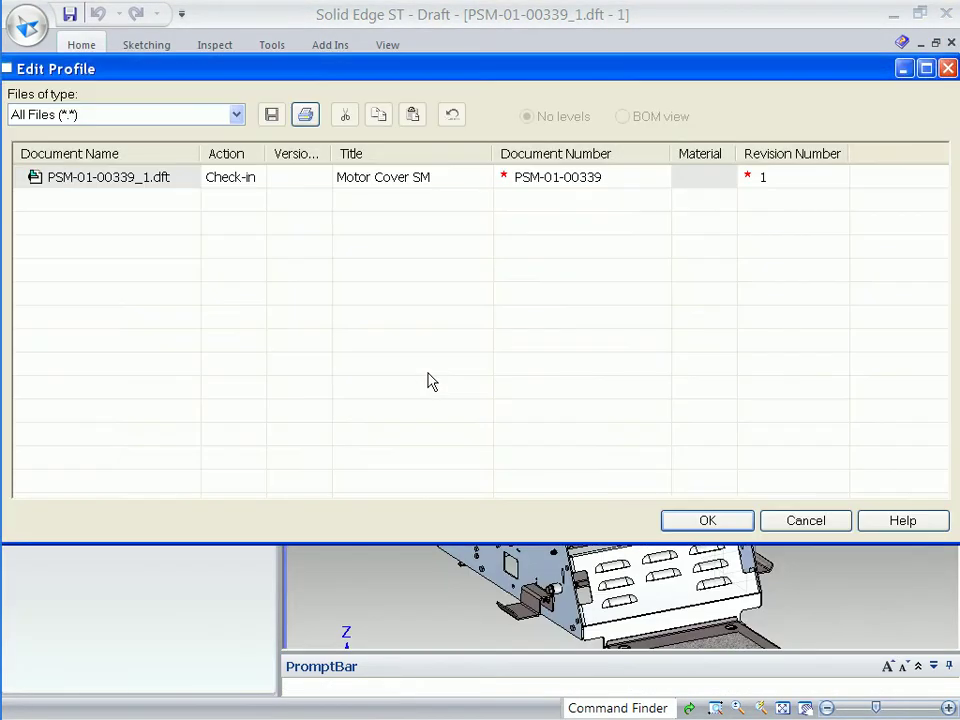
pyautogui.click(706, 521)
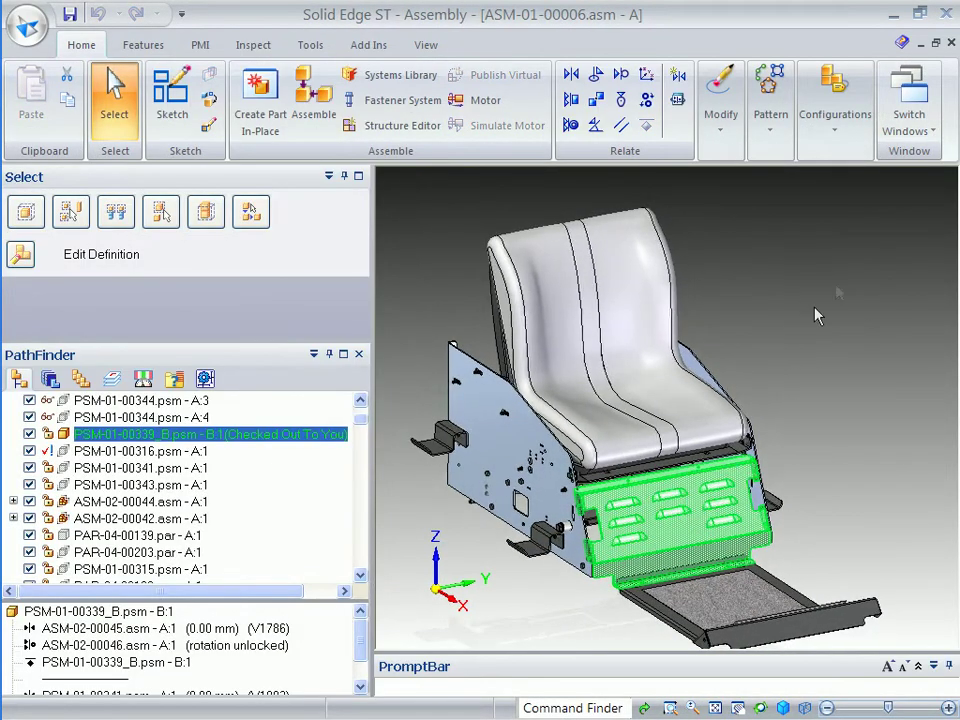
pyautogui.click(951, 43)
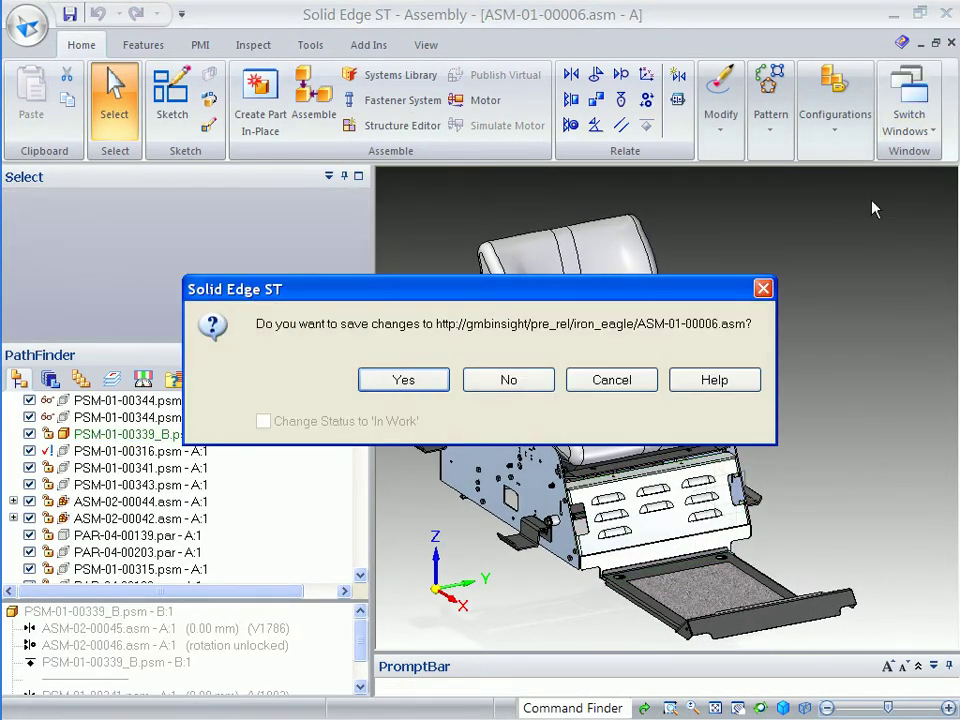
pyautogui.click(410, 379)
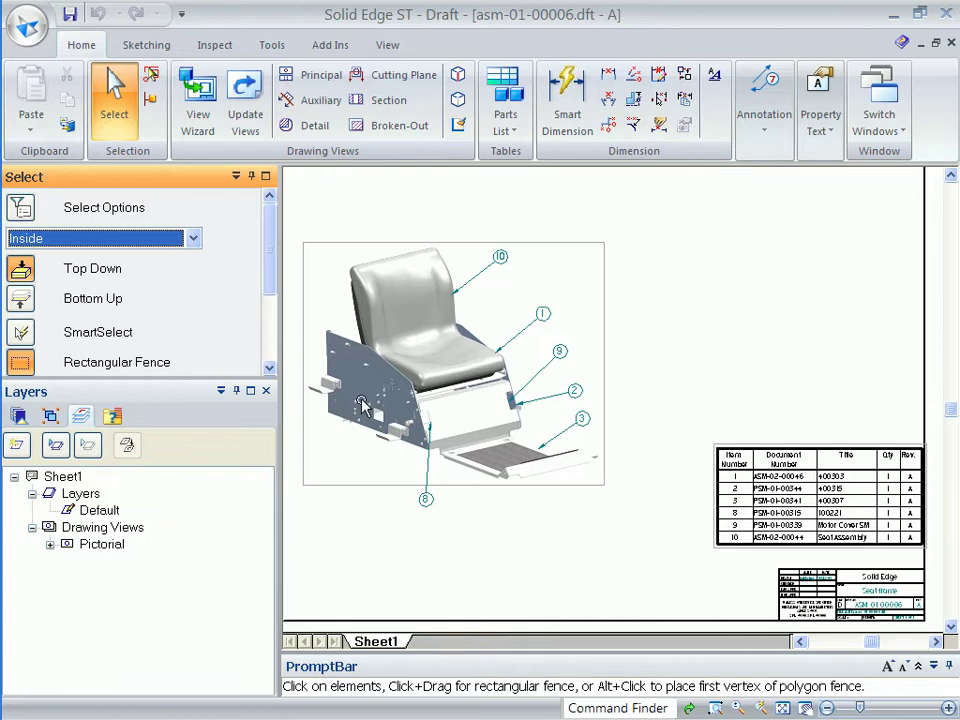
# Step: Update the views in asm-01-00006.dft and examine the motor cover's revision in the parts list
pyautogui.click(252, 108)
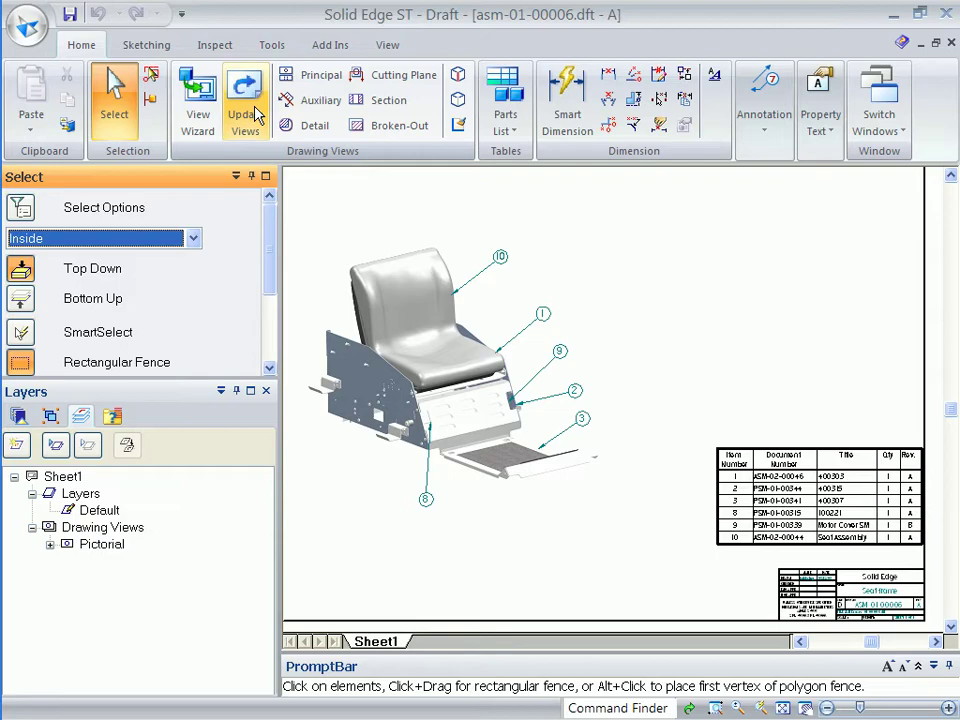
pyautogui.scroll(3, 887, 477)
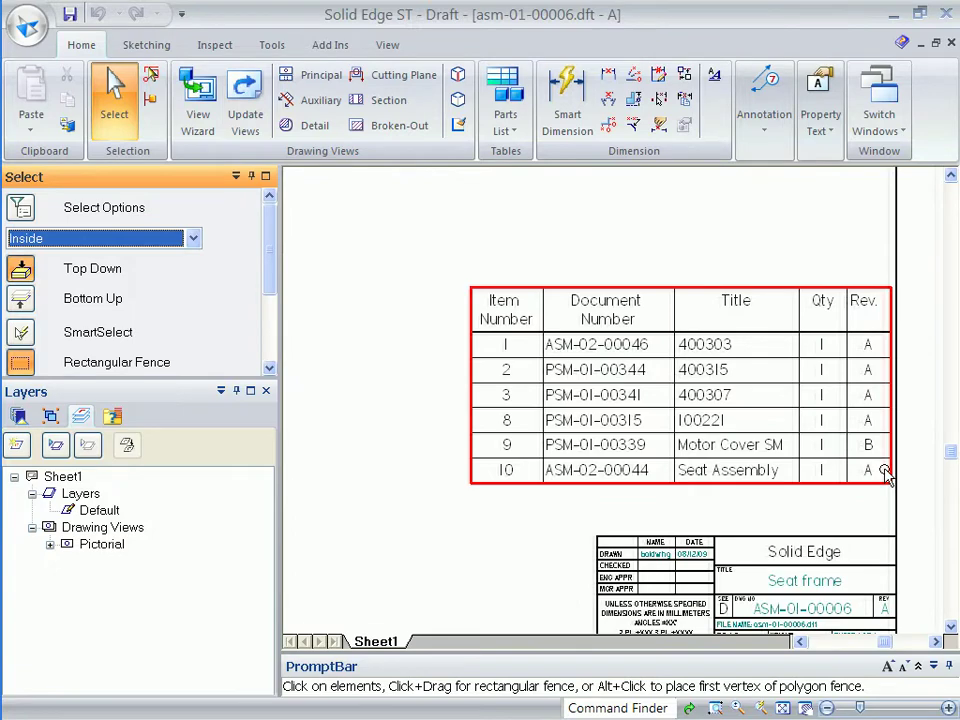
pyautogui.scroll(-3, 887, 477)
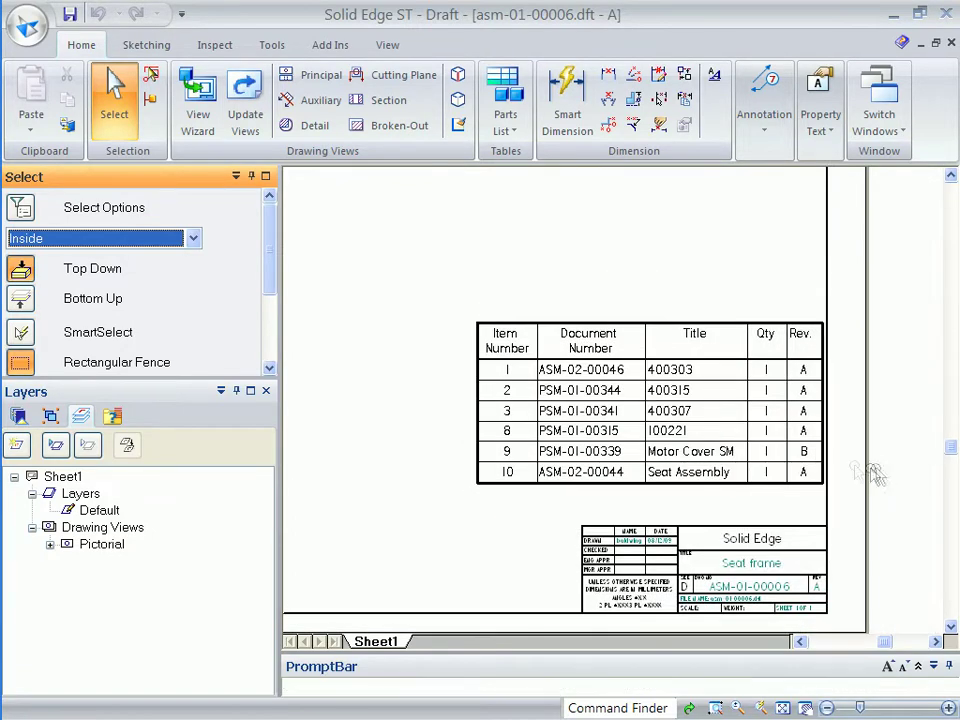
# Step: Save and close asm-01-00006.dft, accepting the check-in profile for the assembly, the draft and PSM-01-00339_B.psm
pyautogui.click(952, 44)
pyautogui.click(408, 379)
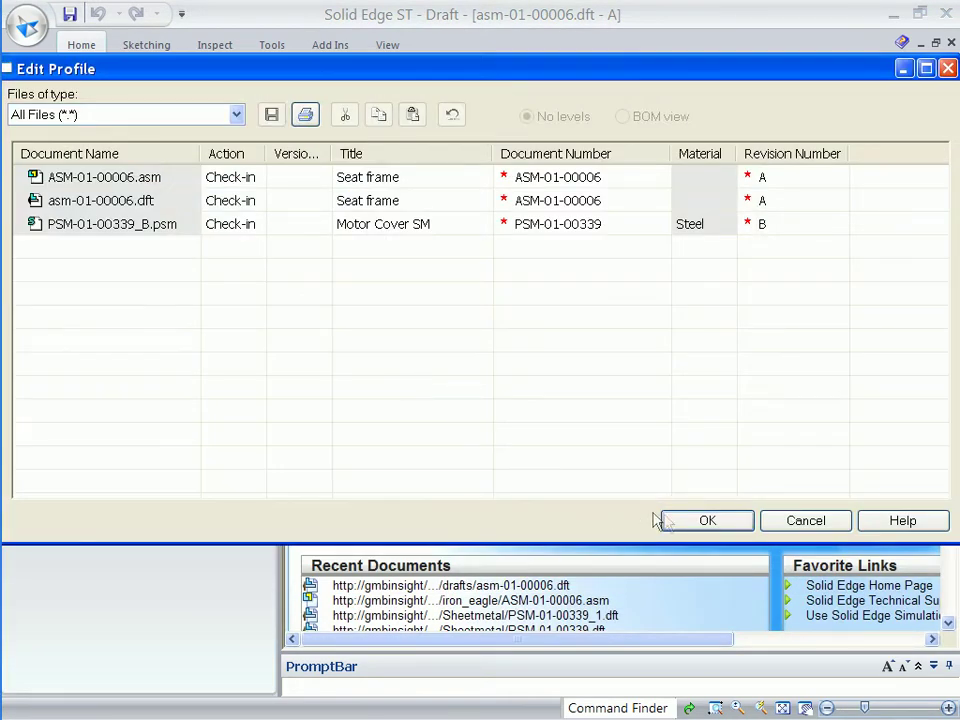
pyautogui.click(707, 521)
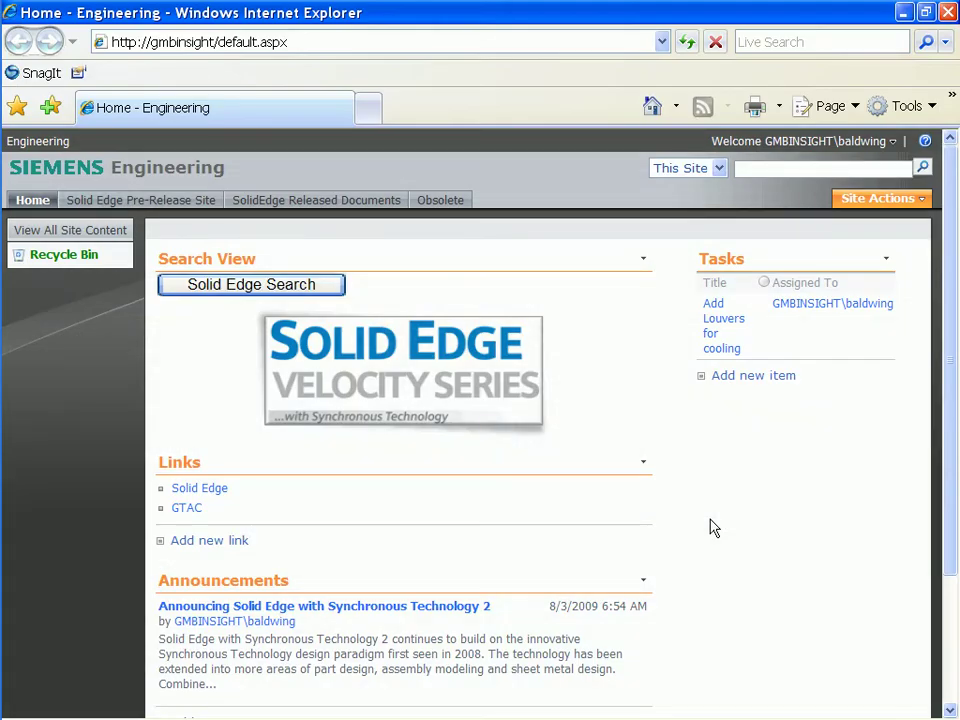
# Step: In the browser's Engineering site, open ASM-01-00006 from the pre-release Iron_Eagle library with its properties, graphics and BOM view
pyautogui.click(188, 205)
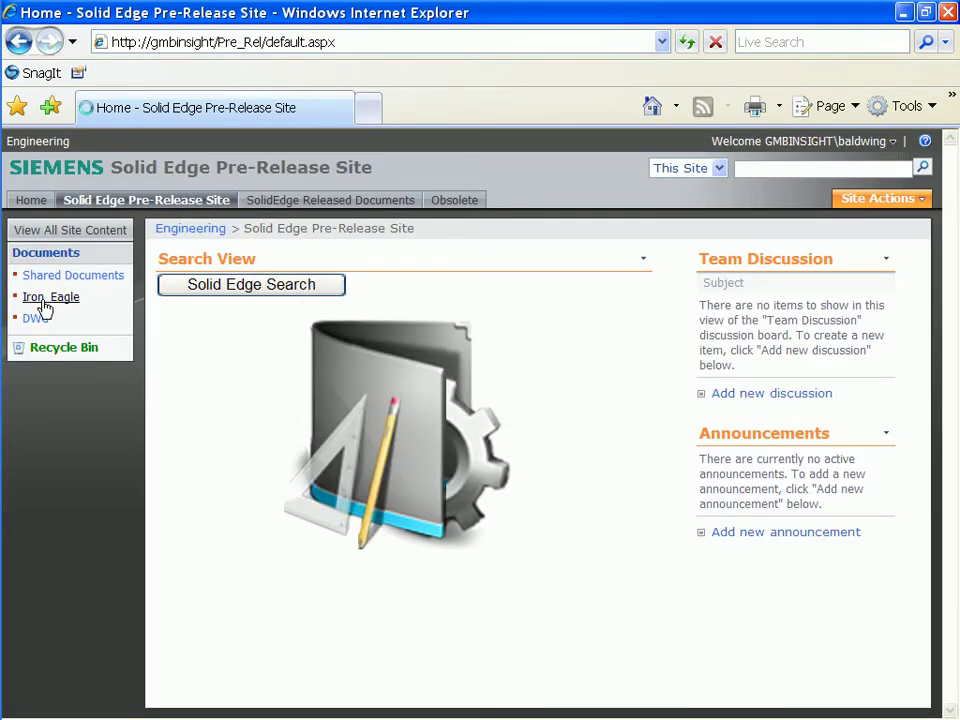
pyautogui.click(43, 299)
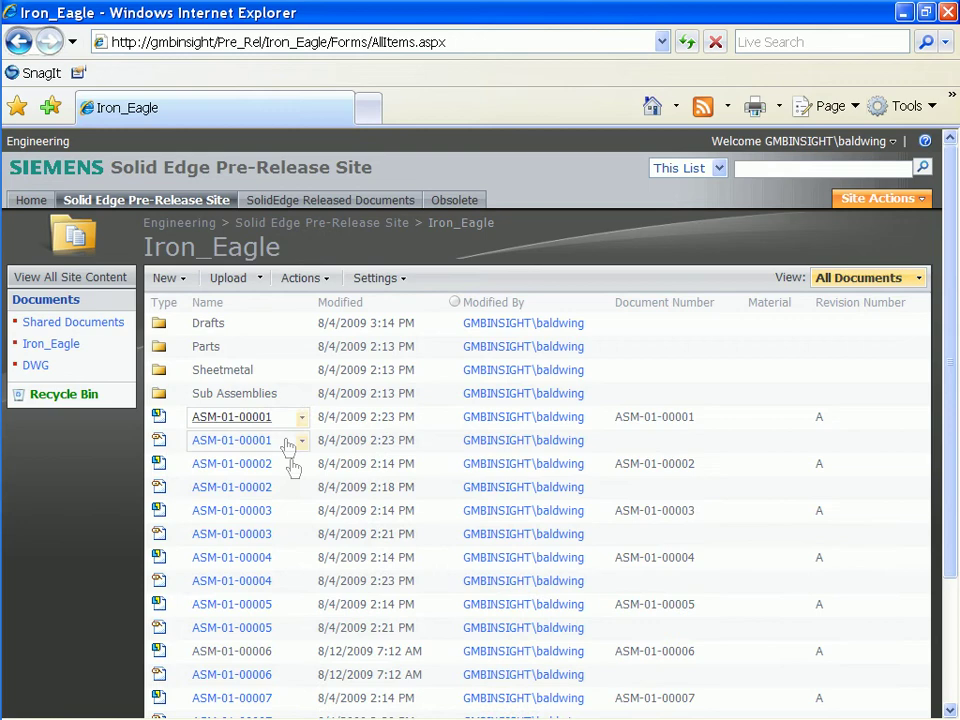
pyautogui.click(303, 654)
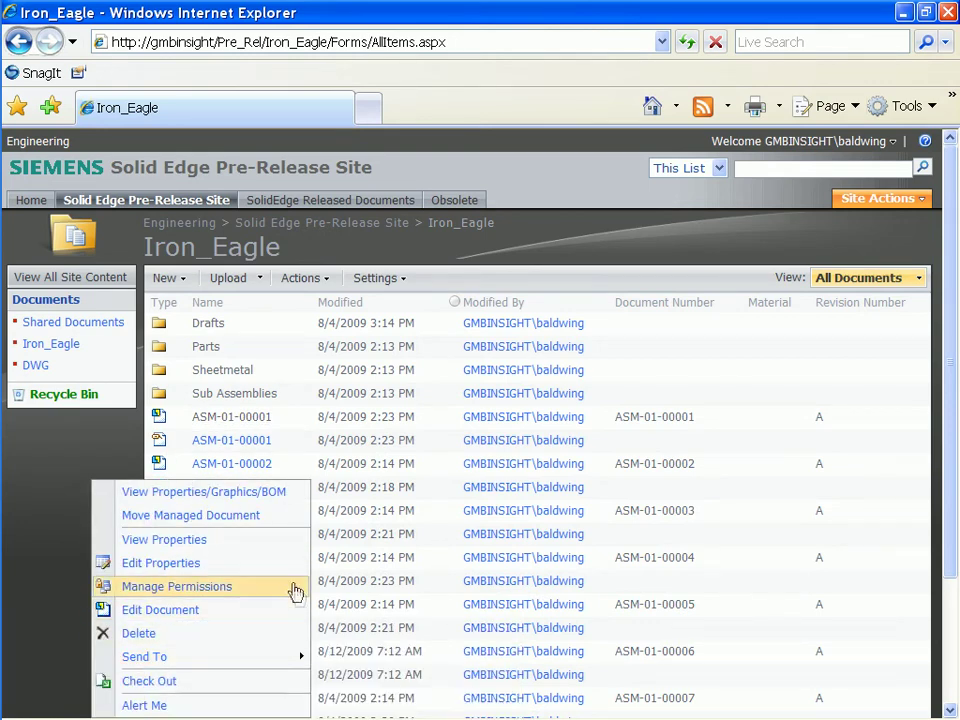
pyautogui.click(270, 498)
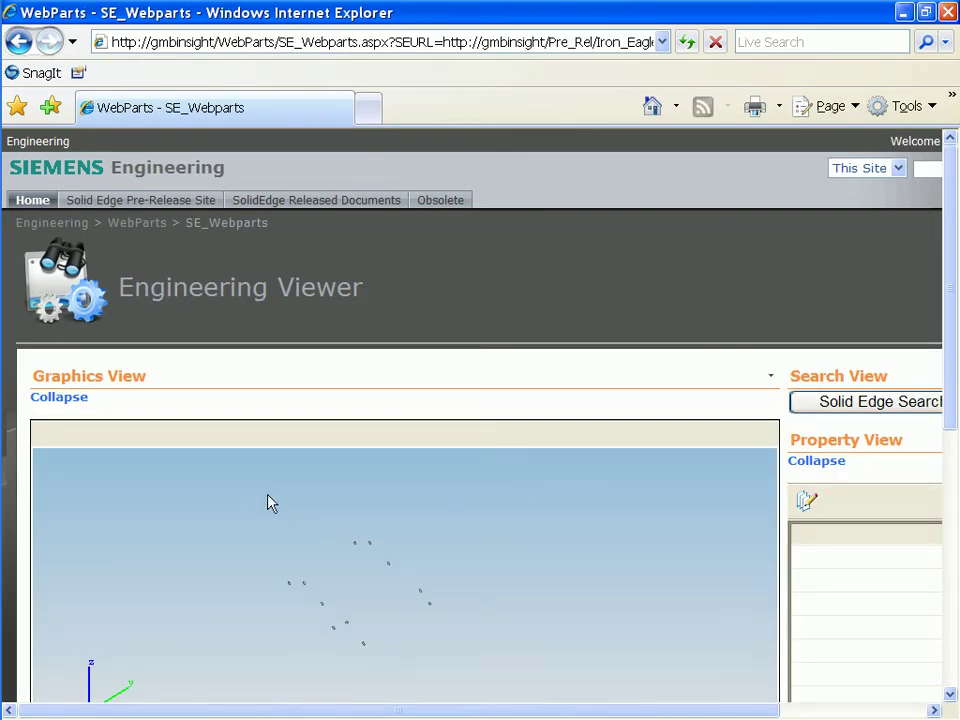
# Step: Show the Engineering Viewer full screen and examine the seat frame assembly's rotated 3D graphics, property list and bill of materials
pyautogui.press('F11')
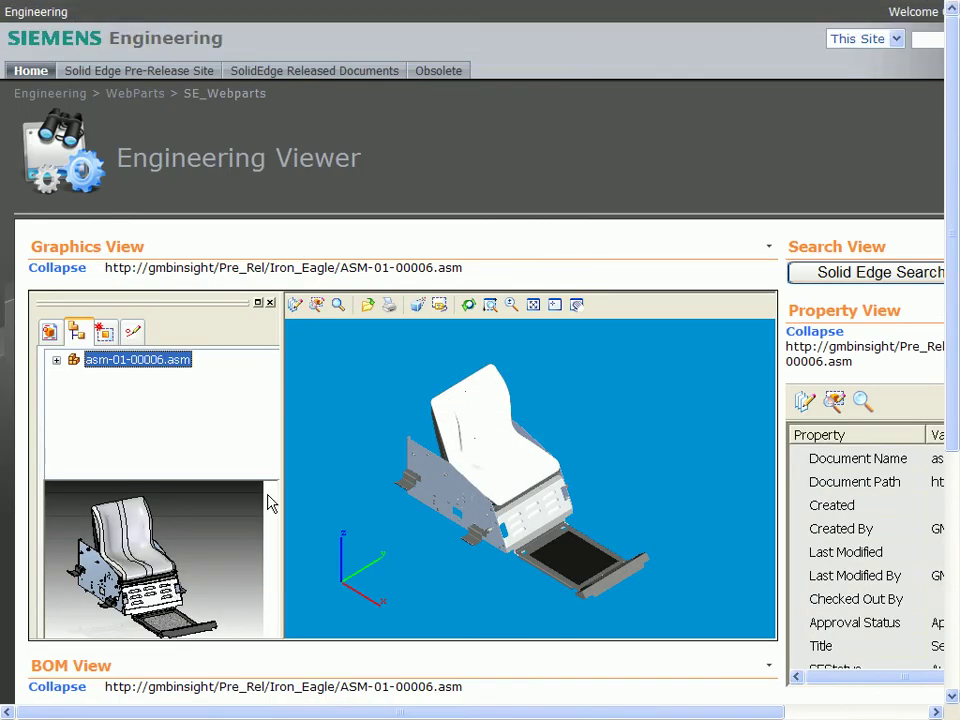
pyautogui.moveTo(528, 552); pyautogui.dragTo(430, 480)
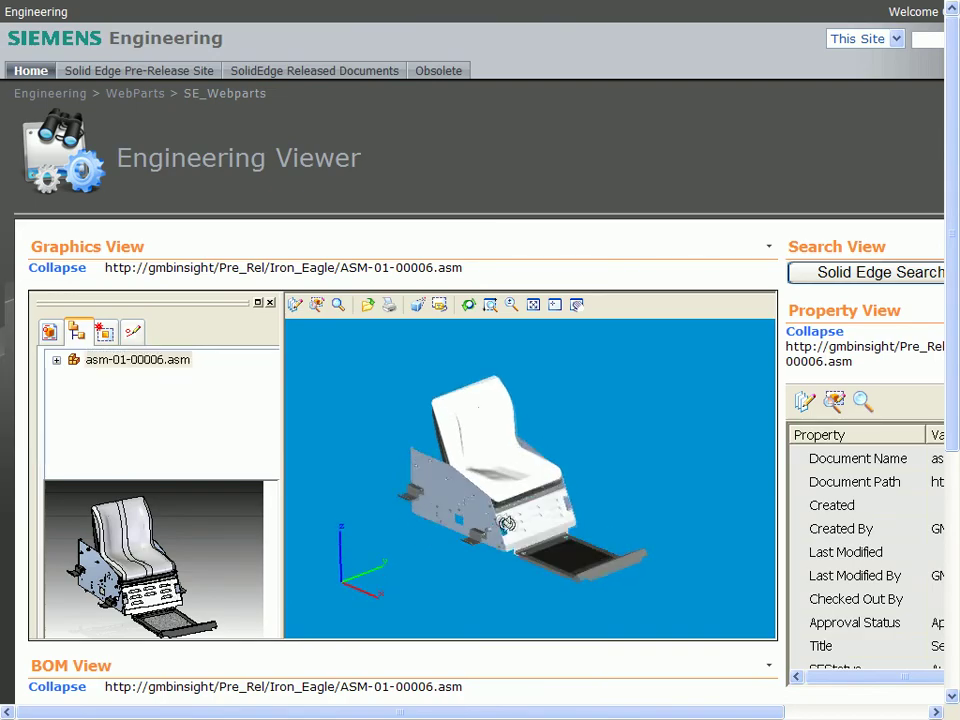
pyautogui.moveTo(576, 712); pyautogui.dragTo(660, 716)
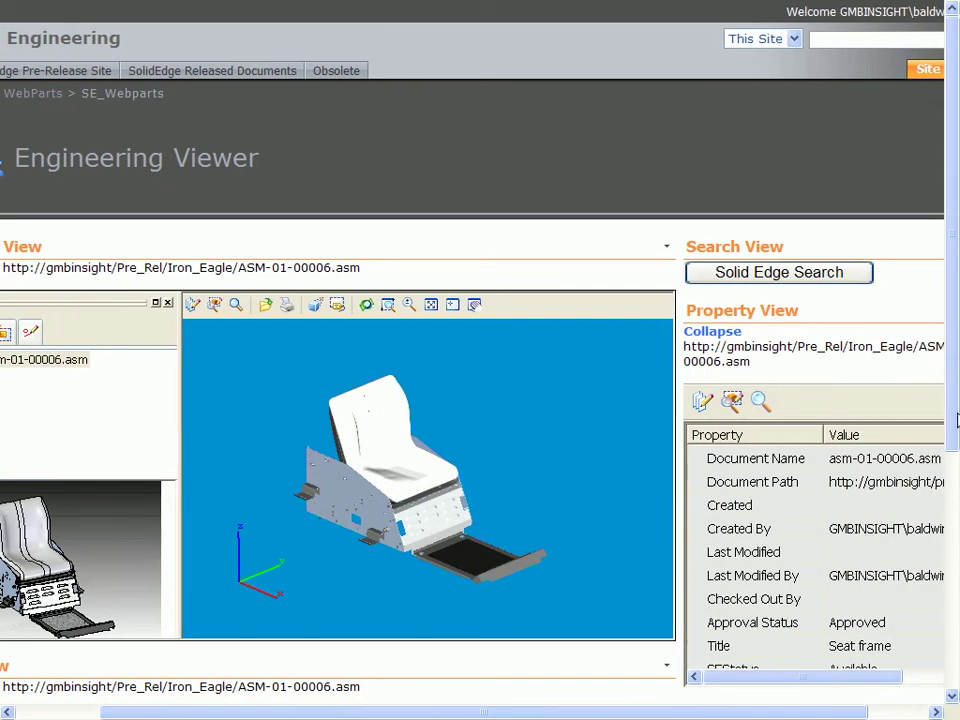
pyautogui.moveTo(950, 412); pyautogui.dragTo(945, 592)
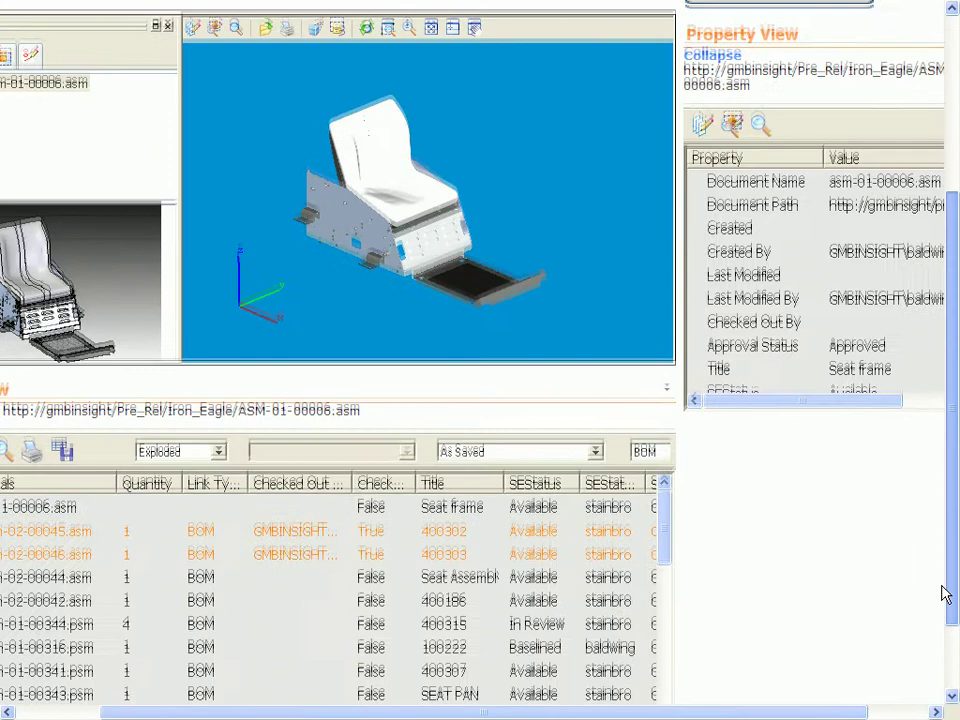
pyautogui.scroll(3, 425, 287)
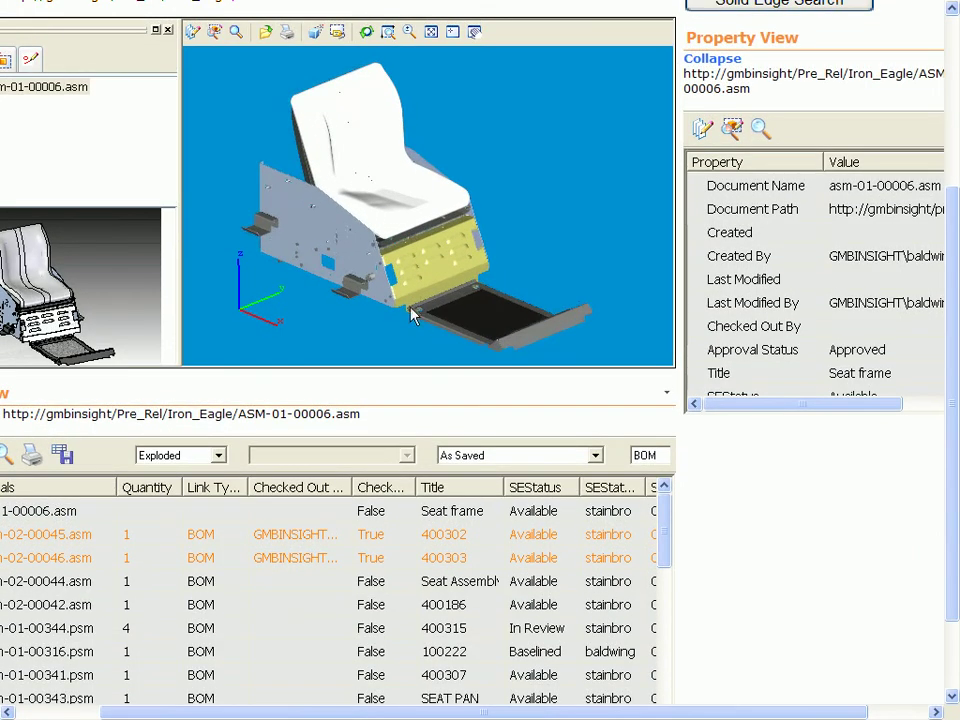